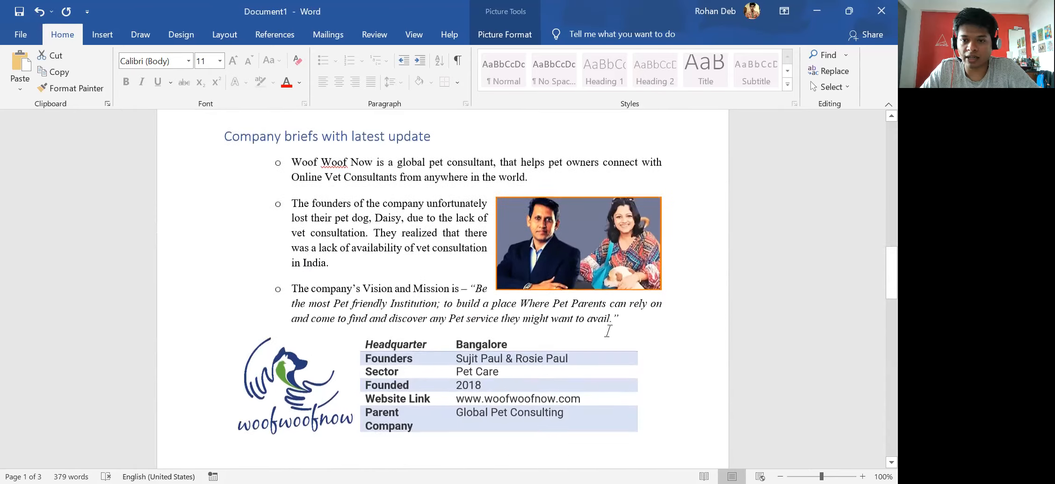
Try pasting the MICA logo above the Company briefs heading on page 2, then undo it.
scroll(568, 344, "up", 5)
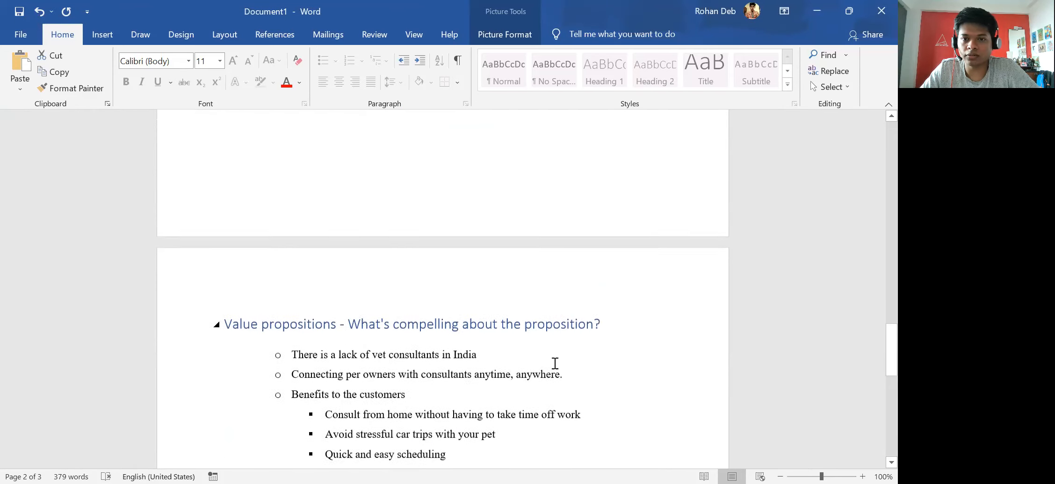
left_click_drag(889, 350, 875, 88)
scroll(644, 308, "down", 13)
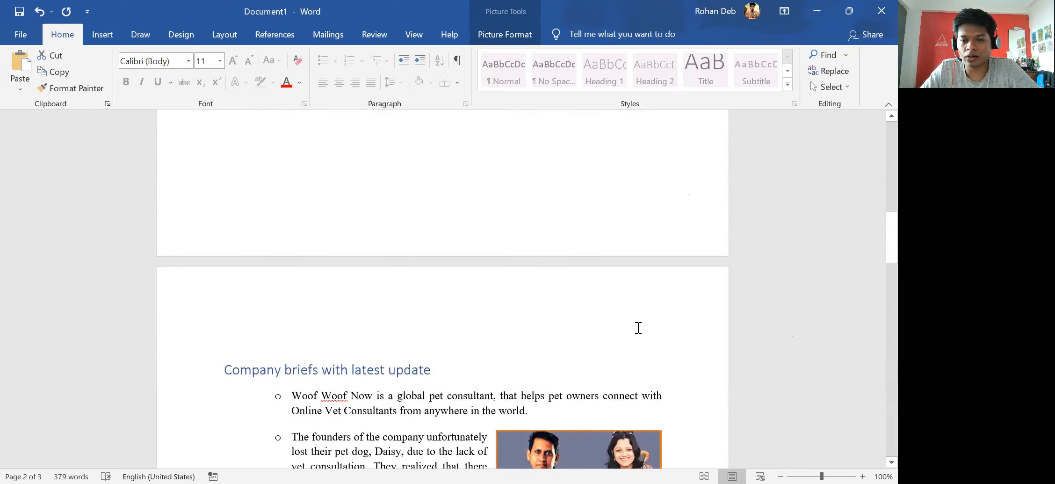
left_click(635, 352)
key("ctrl+v")
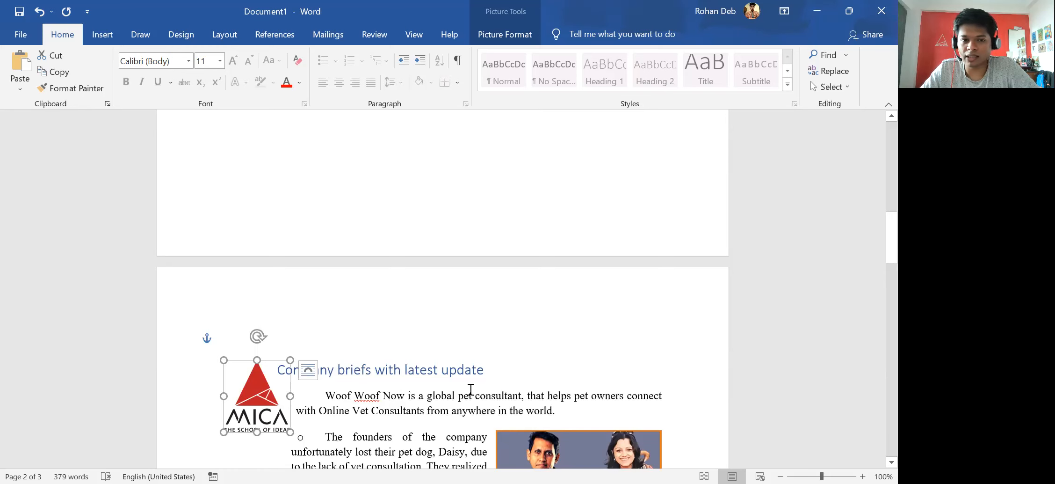
key("ctrl+z")
scroll(585, 358, "up", 13)
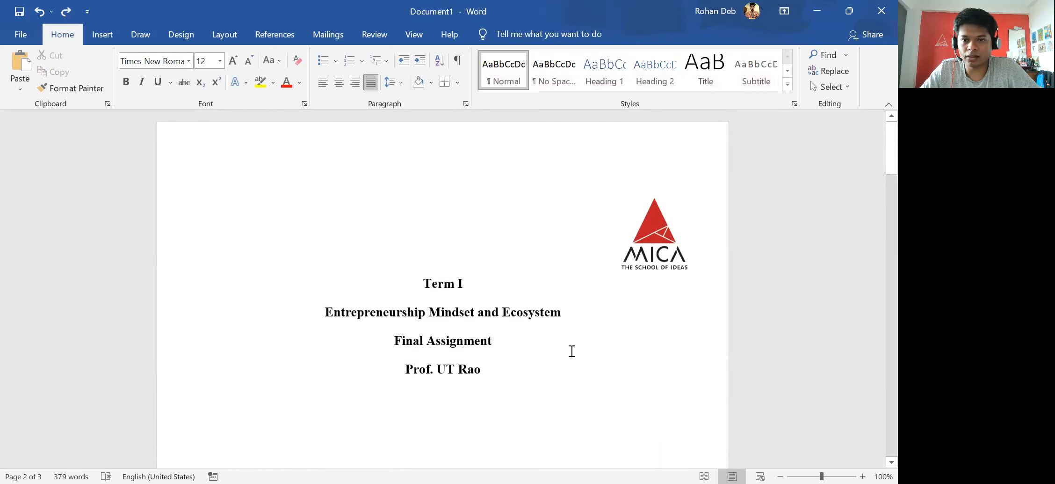
left_click(659, 238)
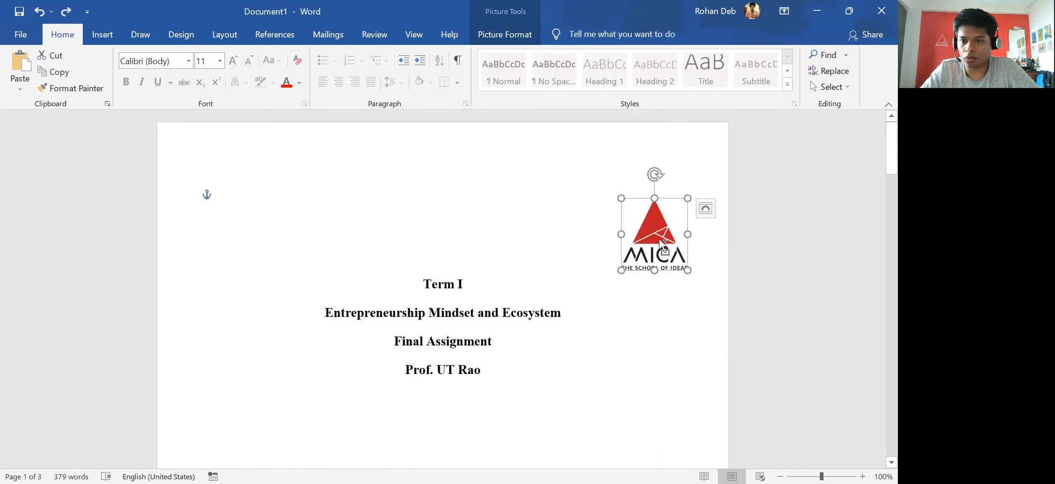
left_click(500, 233)
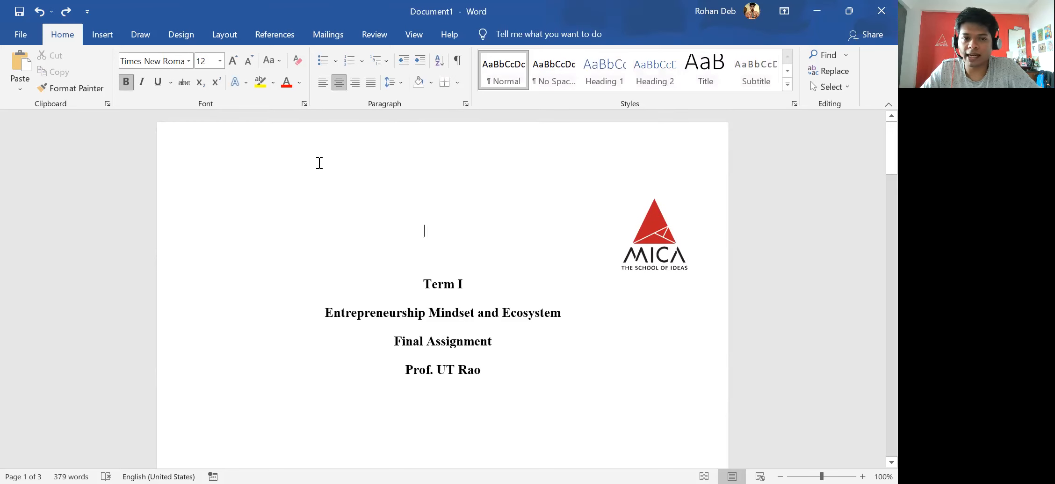
Paste the MICA logo into the page header and drag it to the top right.
double_click(303, 161)
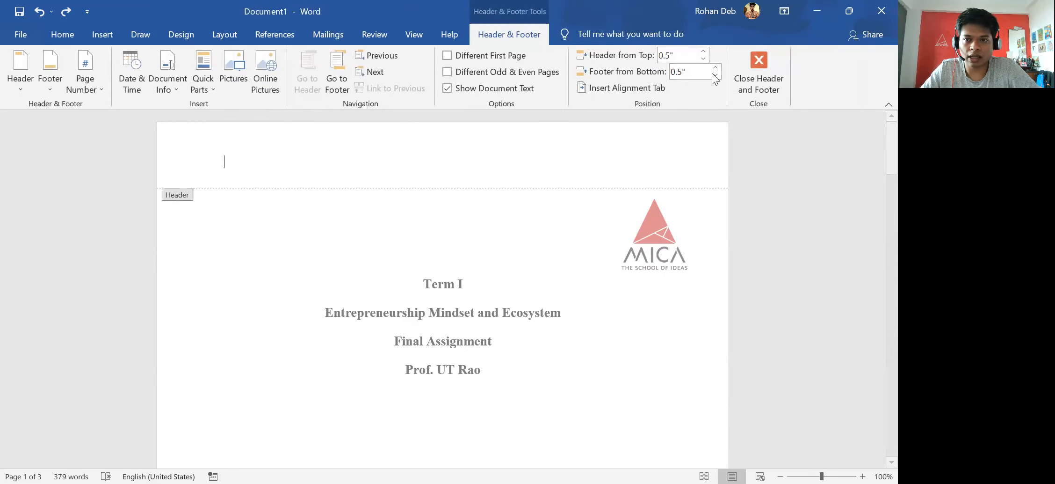
left_click(734, 86)
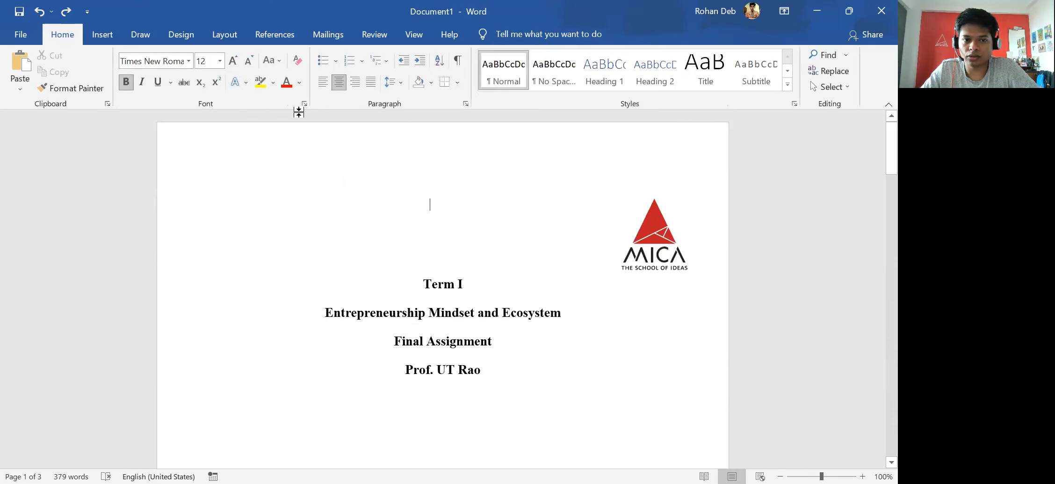
double_click(302, 149)
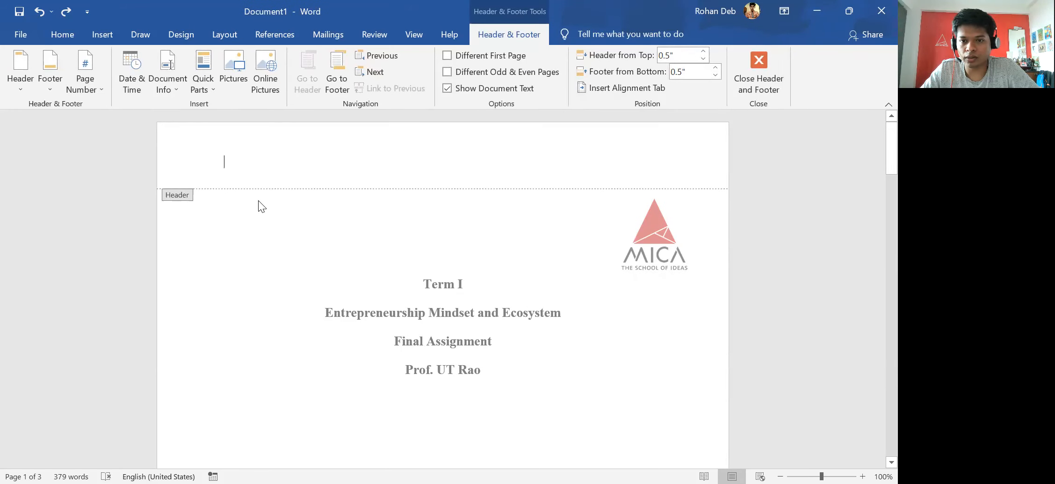
key("ctrl+v")
left_click_drag(257, 182, 654, 158)
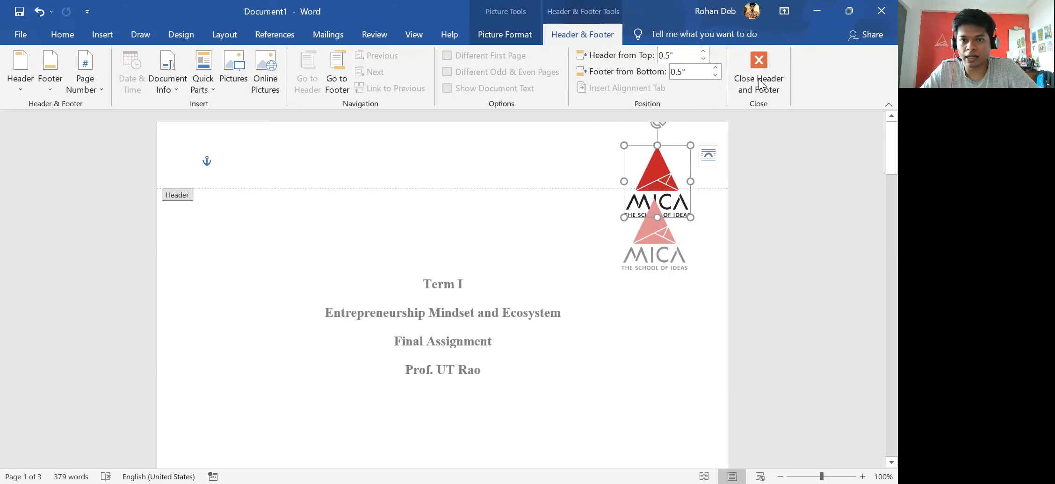
Add a Bottom of Page 'Thick Line' page number, centred under a thick accent line.
left_click(507, 149)
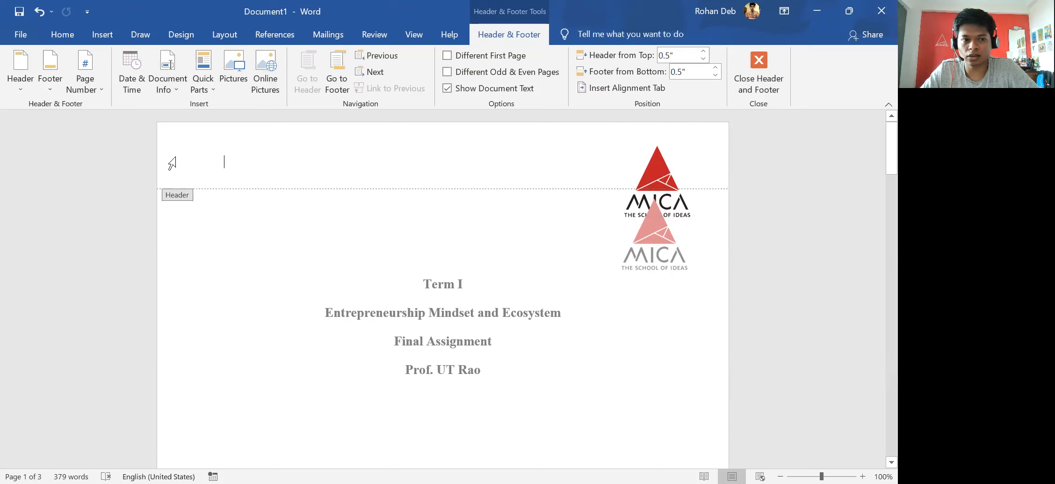
left_click(82, 91)
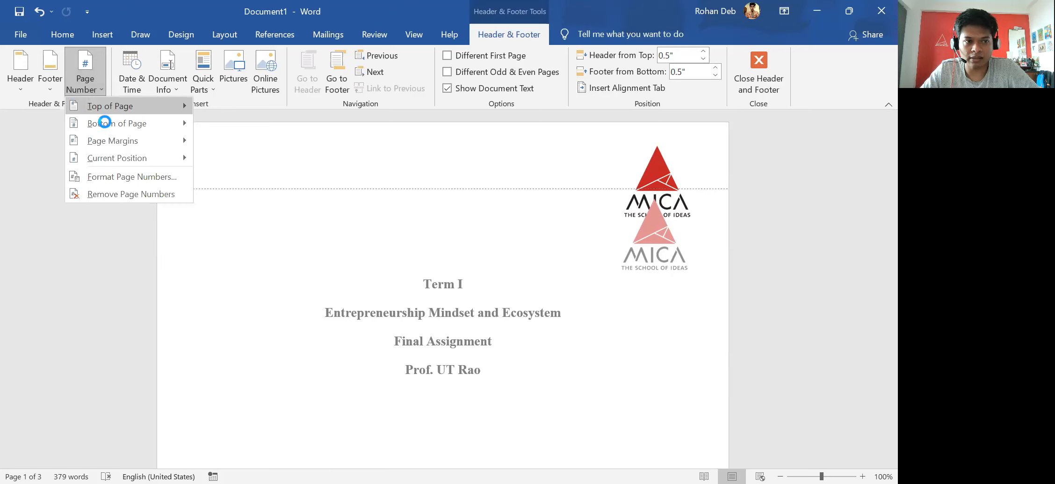
mouse_move(107, 126)
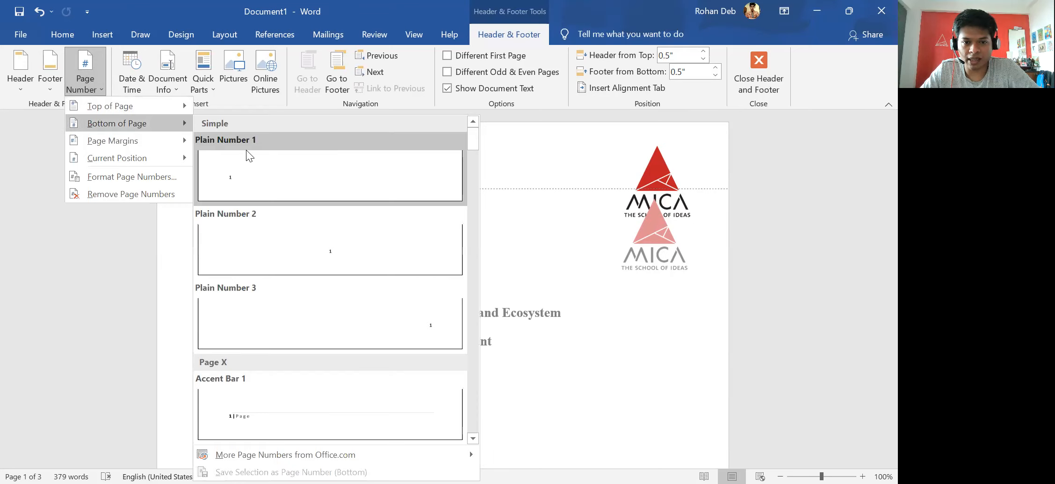
scroll(248, 407, "down", 3)
scroll(257, 392, "down", 10)
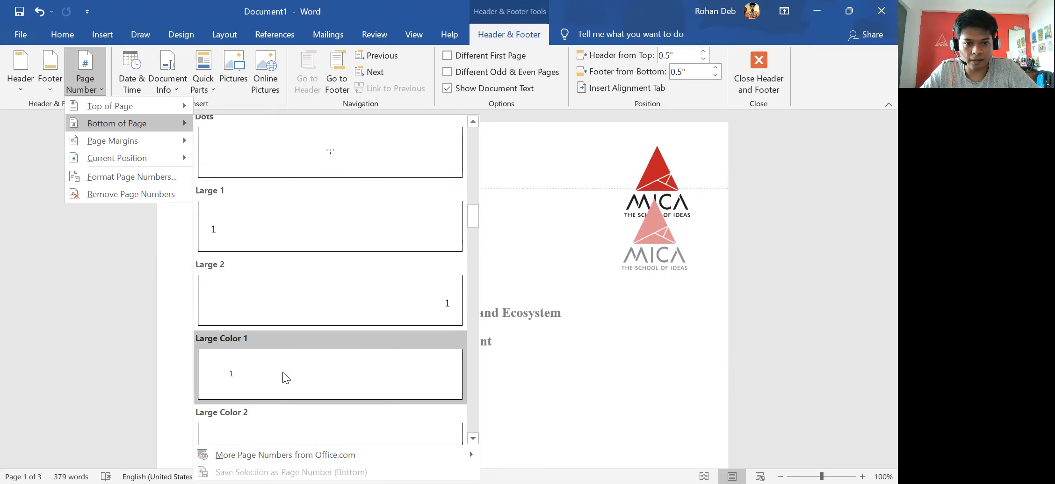
scroll(283, 371, "down", 5)
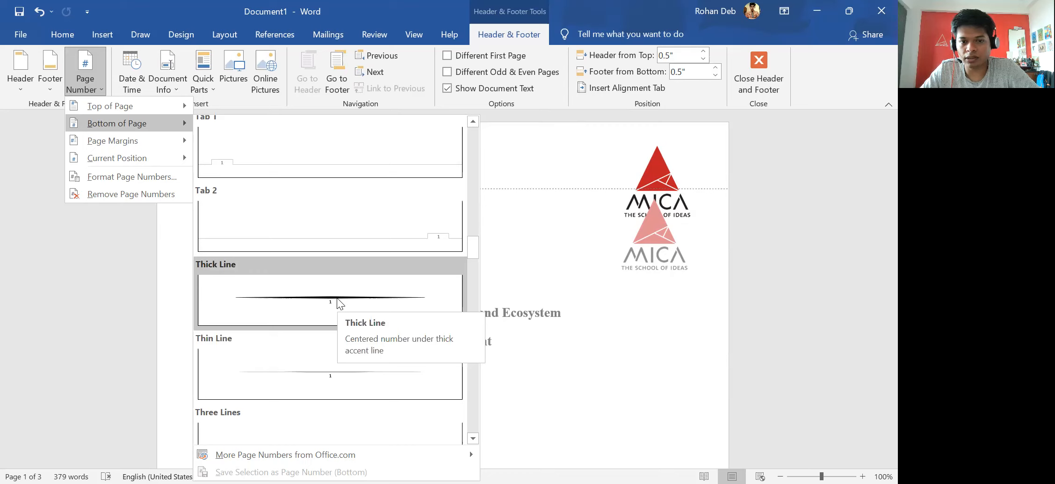
left_click(329, 299)
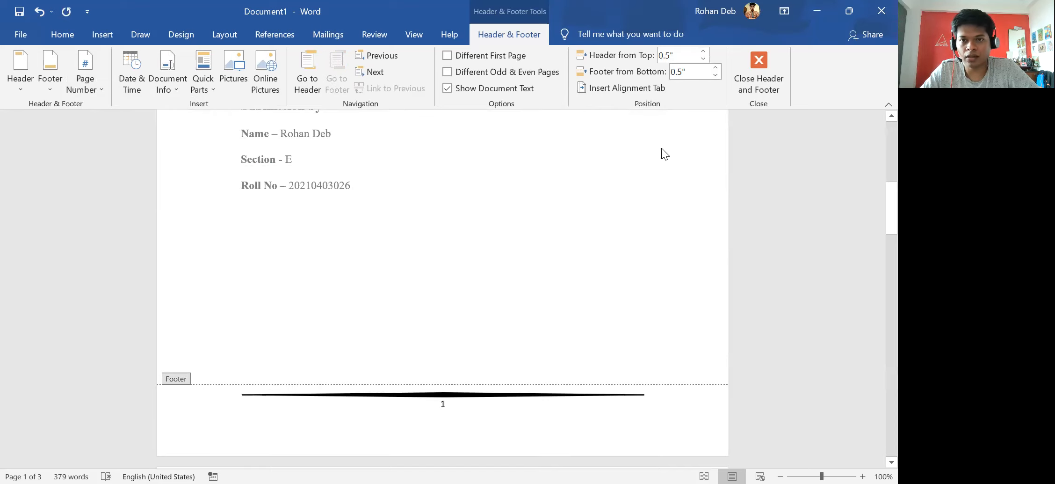
Check the footer, browse Quick Parts without inserting anything, and close the header and footer.
scroll(598, 309, "up", 10)
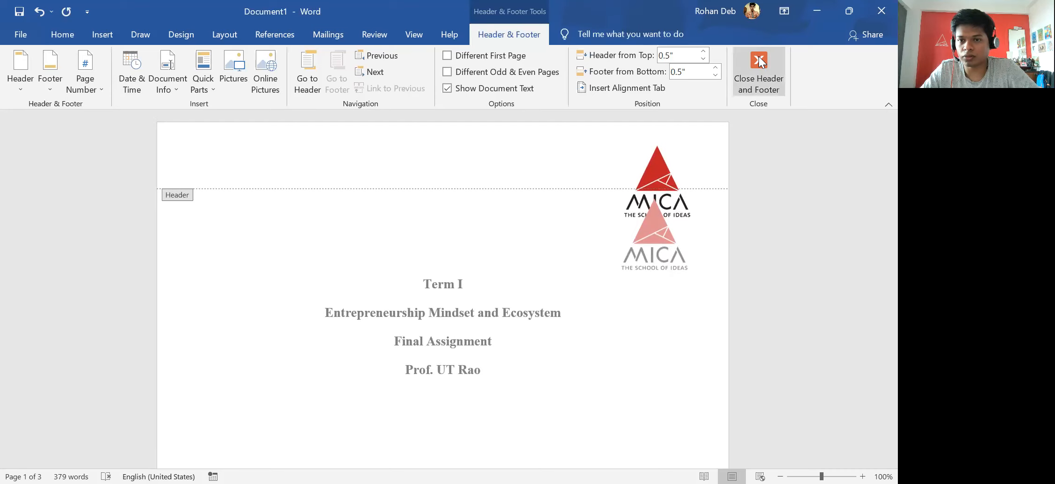
scroll(249, 203, "down", 6)
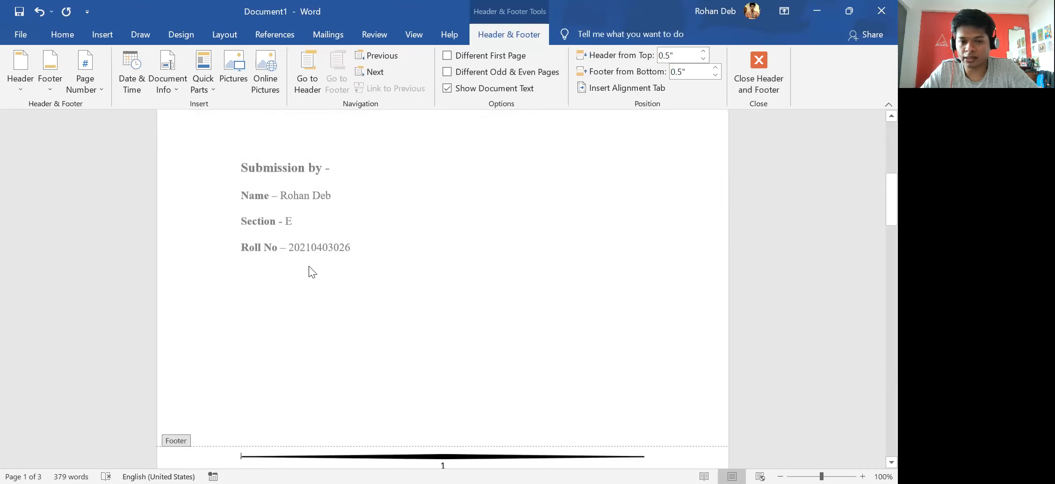
scroll(311, 271, "down", 3)
scroll(460, 338, "up", 8)
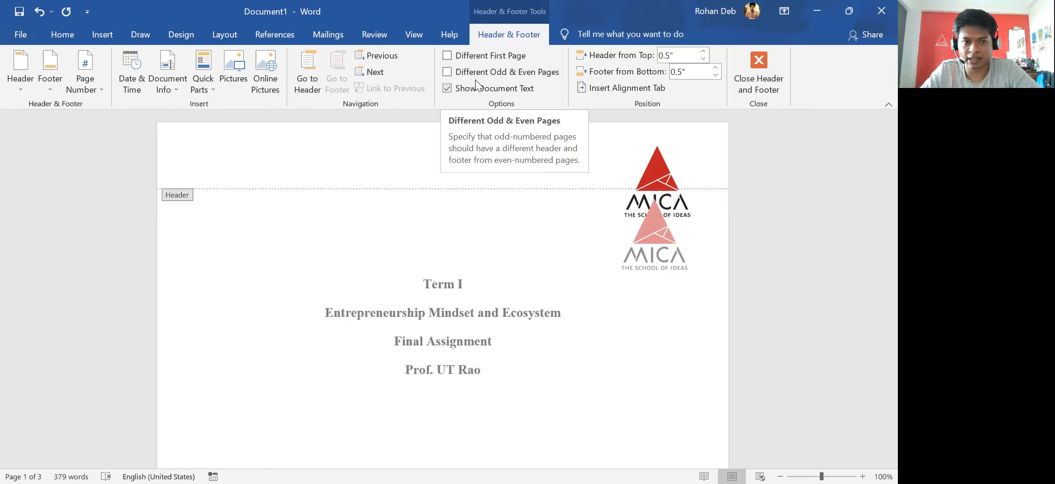
left_click(196, 86)
mouse_move(216, 106)
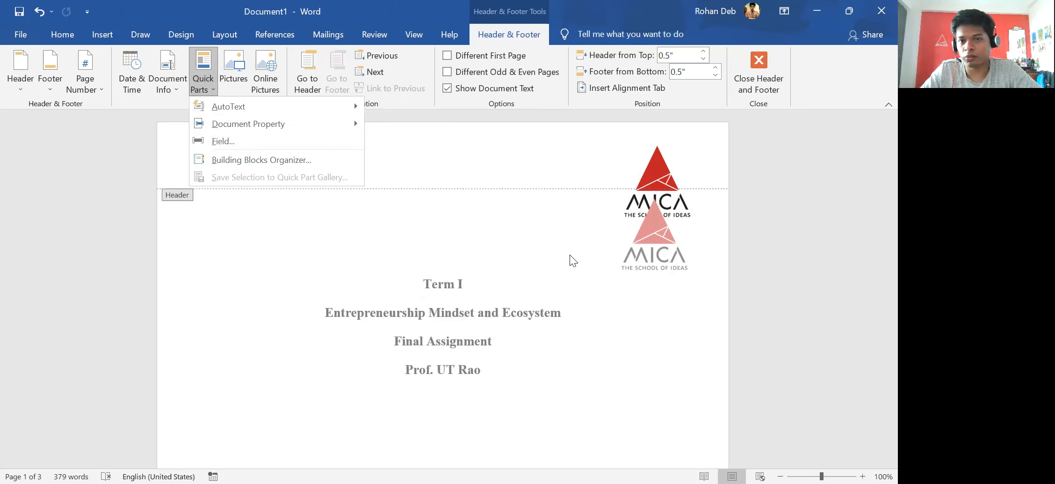
left_click(570, 254)
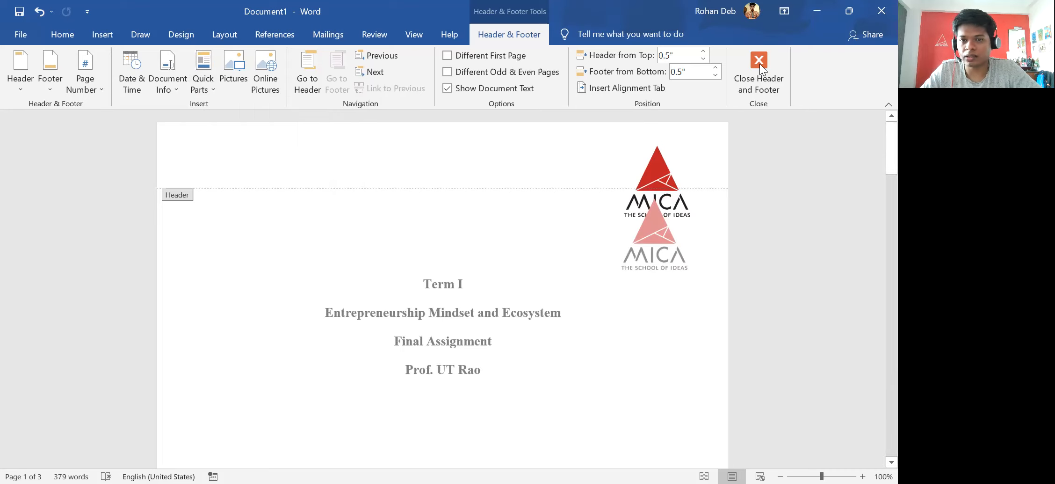
double_click(660, 231)
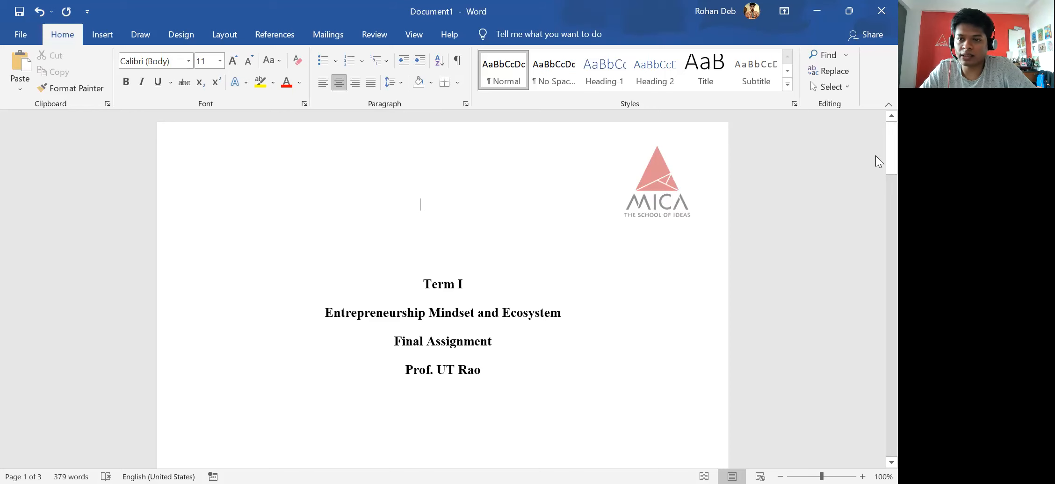
left_click_drag(876, 154, 876, 255)
left_click(661, 246)
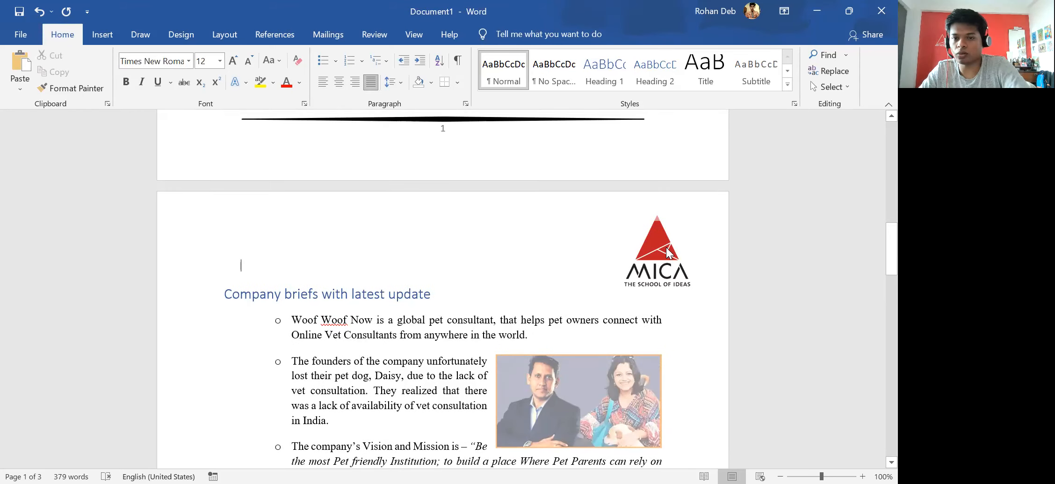
double_click(662, 247)
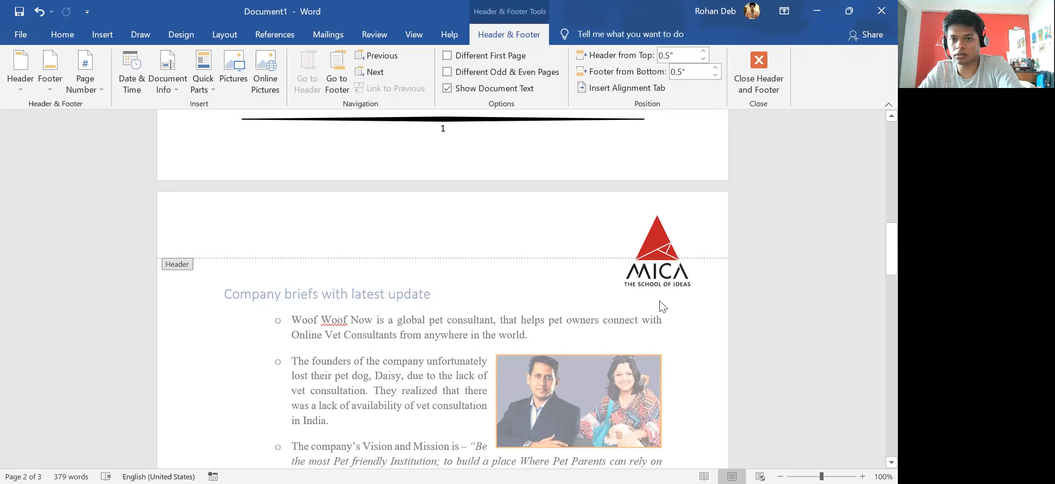
double_click(538, 290)
scroll(516, 312, "down", 10)
scroll(516, 312, "down", 12)
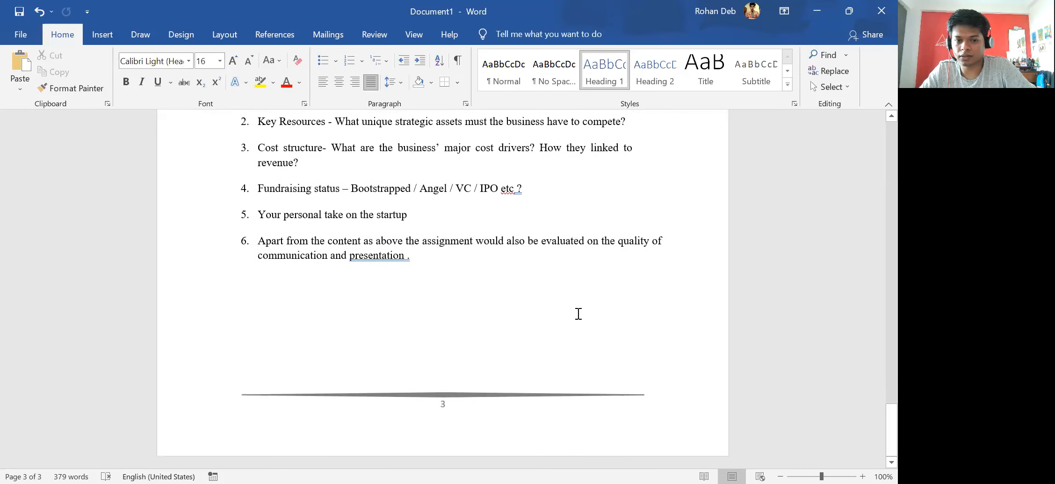
scroll(805, 389, "up", 1)
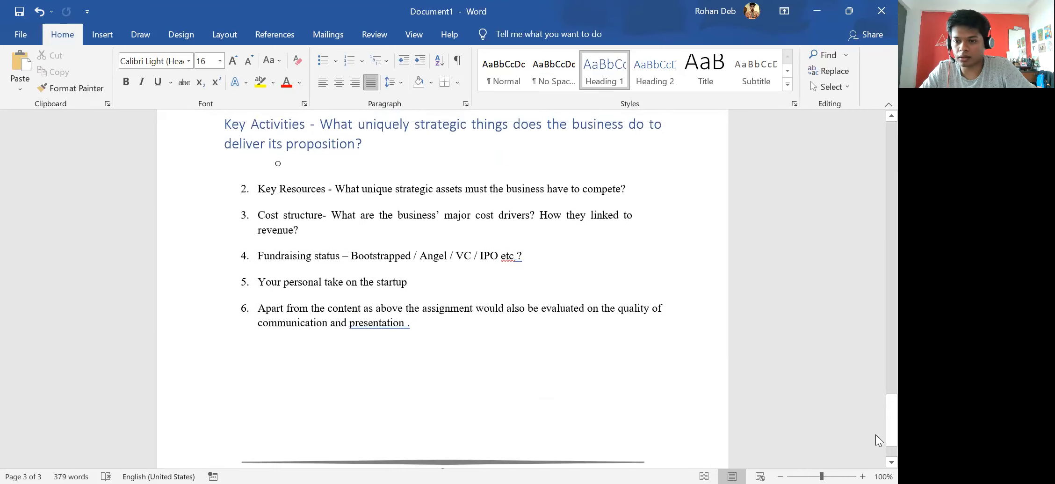
left_click_drag(875, 429, 875, 151)
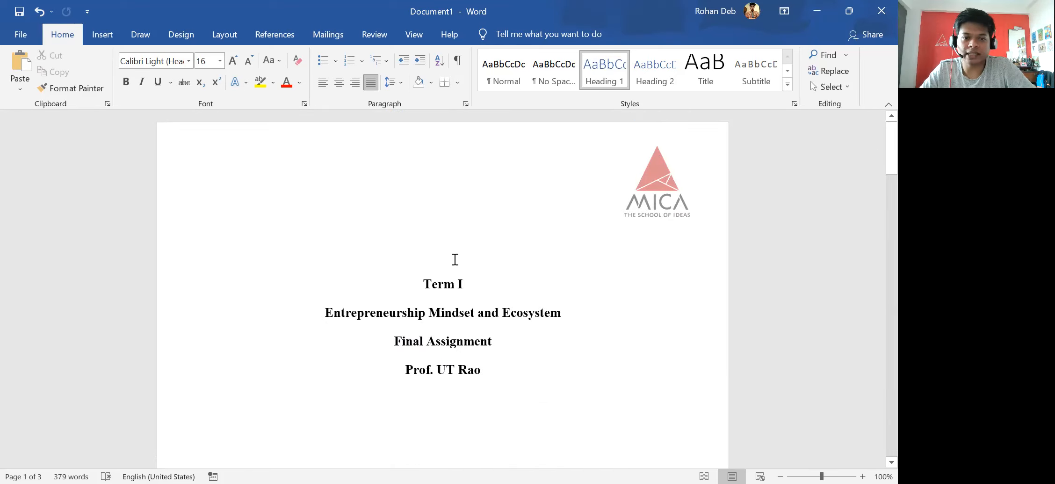
scroll(443, 259, "down", 6)
scroll(437, 261, "down", 7)
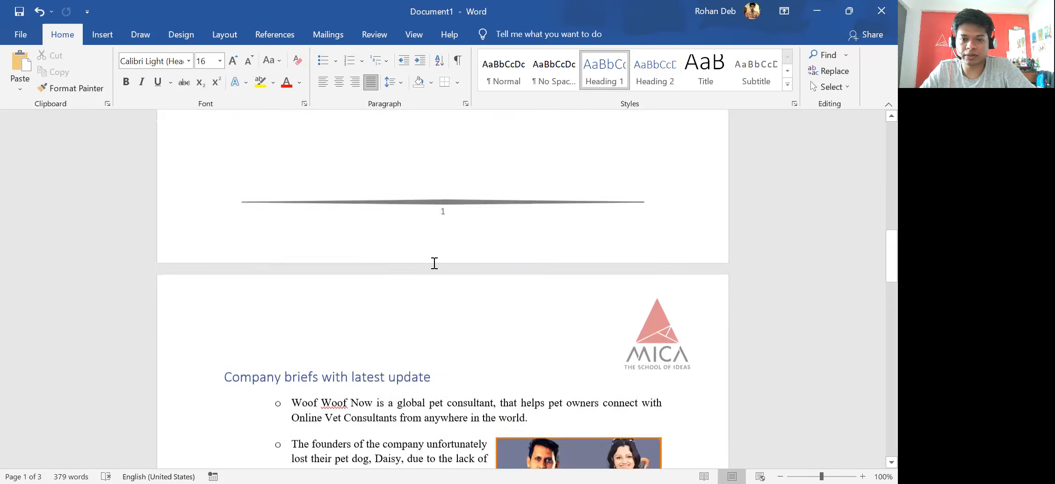
scroll(564, 260, "up", 2)
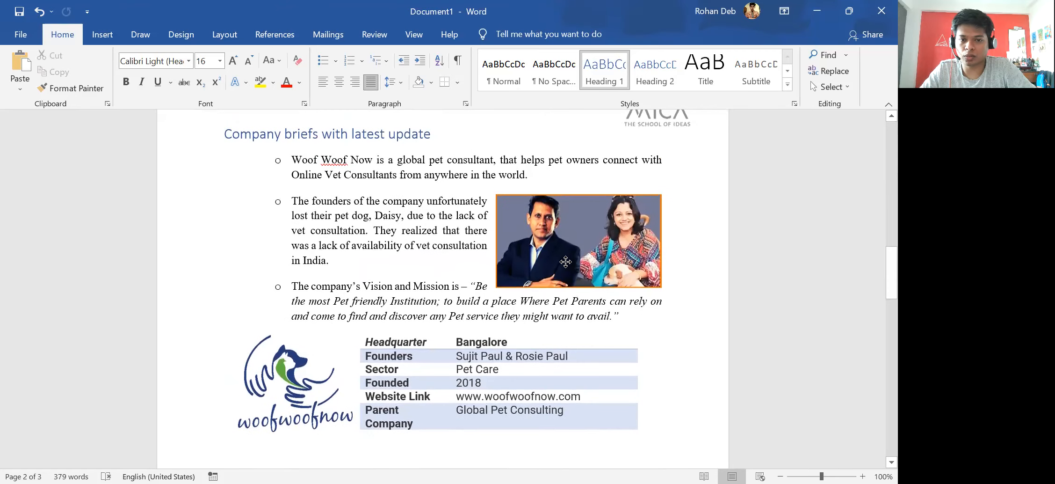
Ctrl-drag a copy of the woofwoofnow logo from beside the table up beside the founders paragraph.
left_click(565, 262)
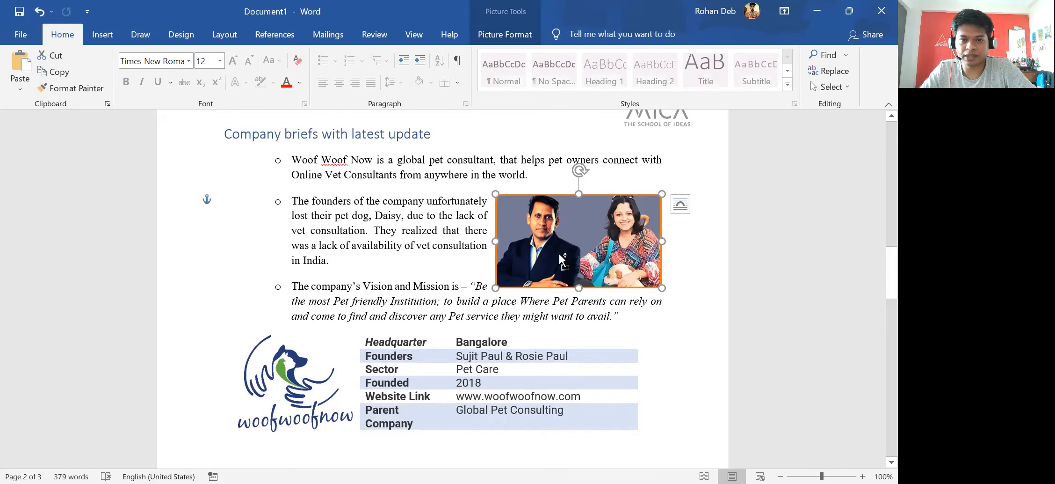
key("ctrl")
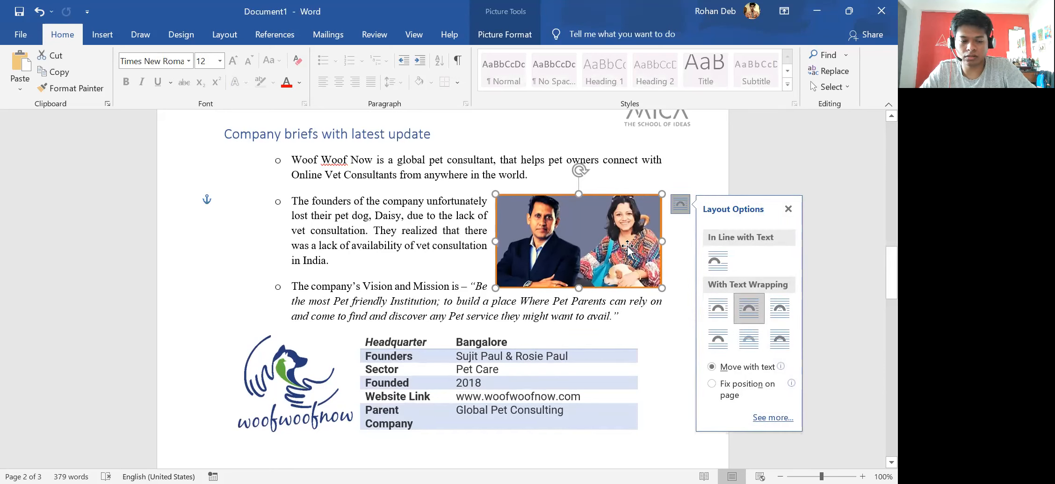
left_click(334, 276)
scroll(334, 276, "down", 3)
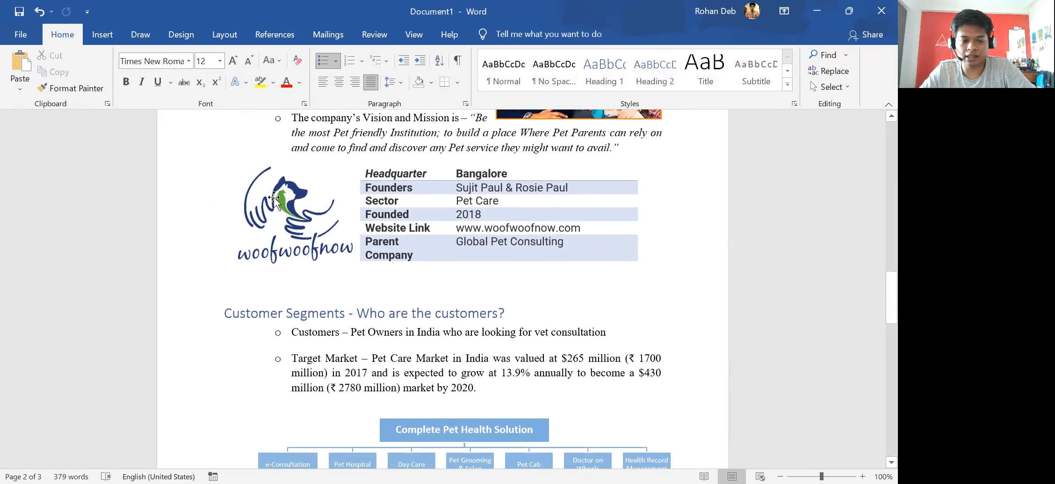
left_click(275, 198)
left_click_drag(314, 244, 351, 182)
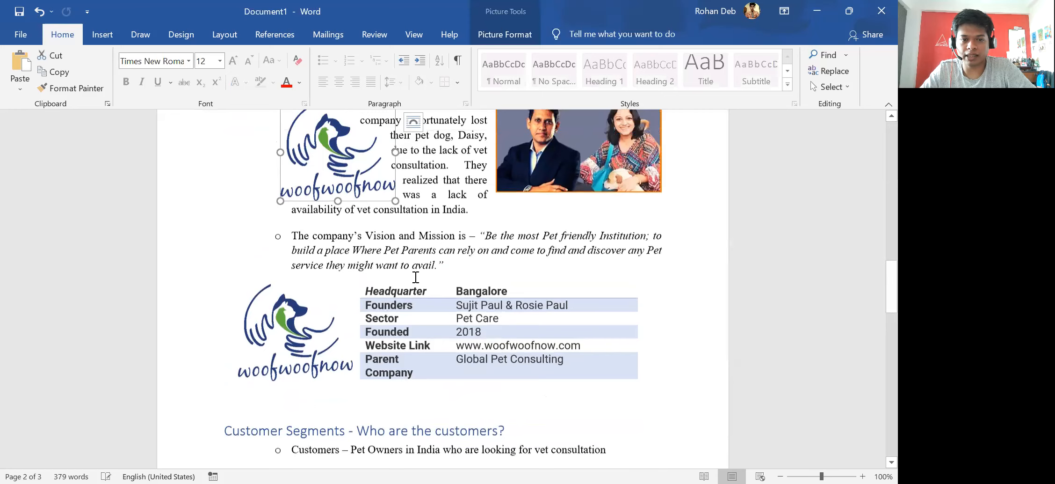
scroll(416, 262, "up", 3)
left_click(417, 257)
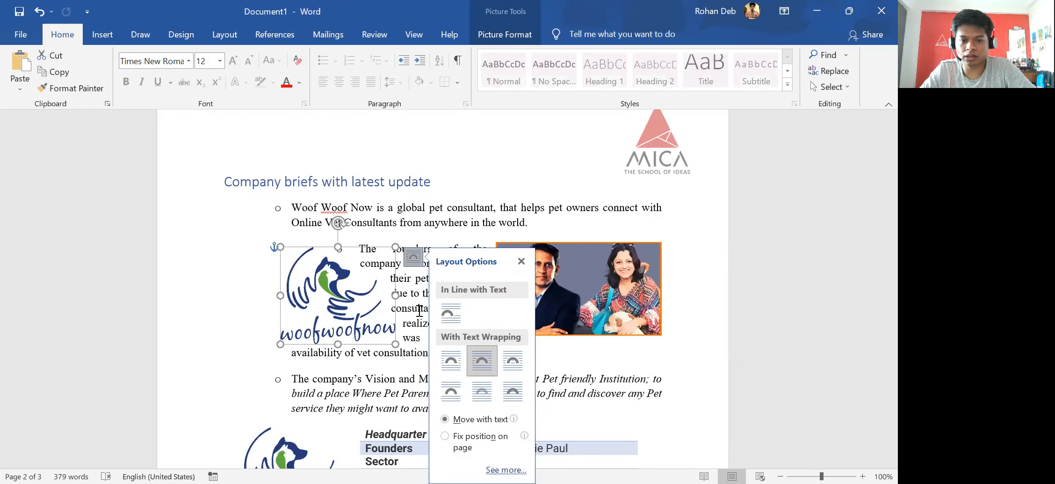
Make the logo copy In Line with Text and drop it below the founders paragraph's first line.
left_click(444, 319)
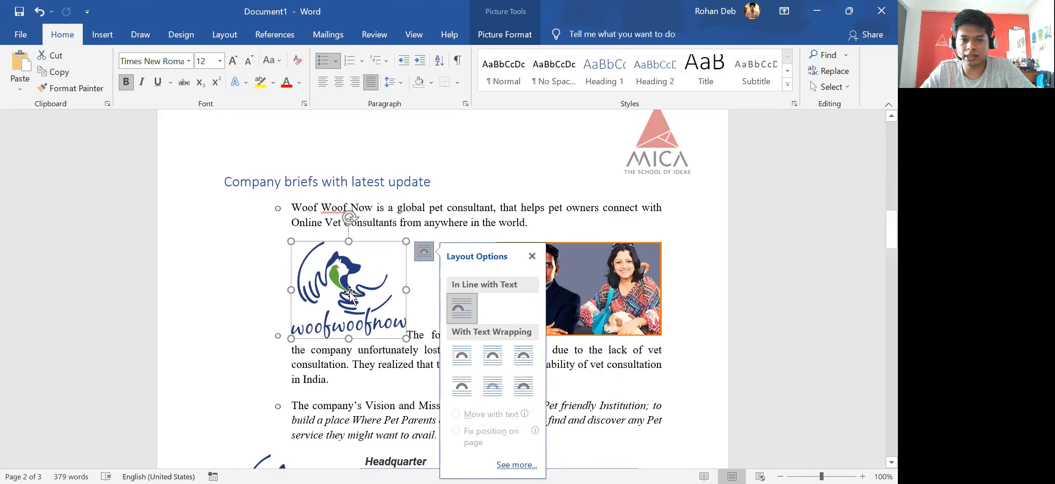
left_click(510, 167)
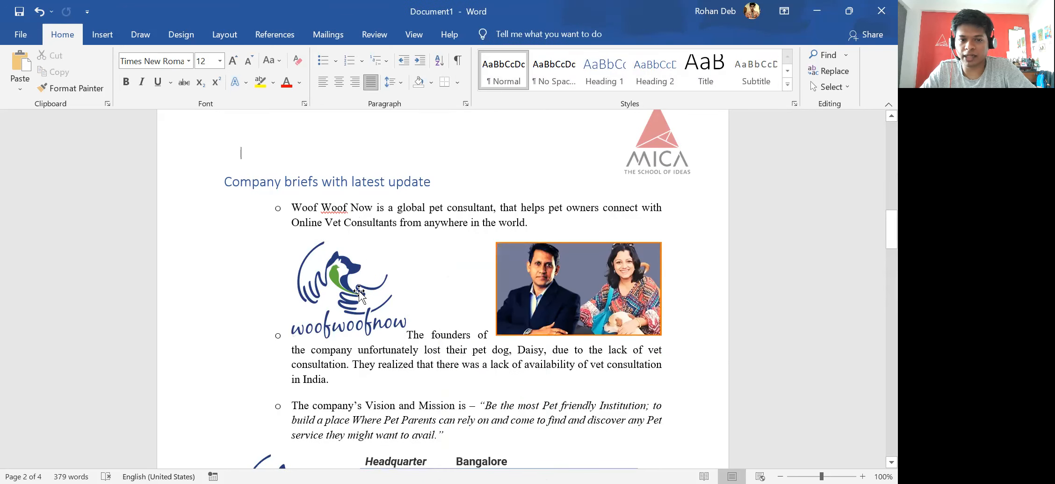
left_click_drag(359, 293, 345, 350)
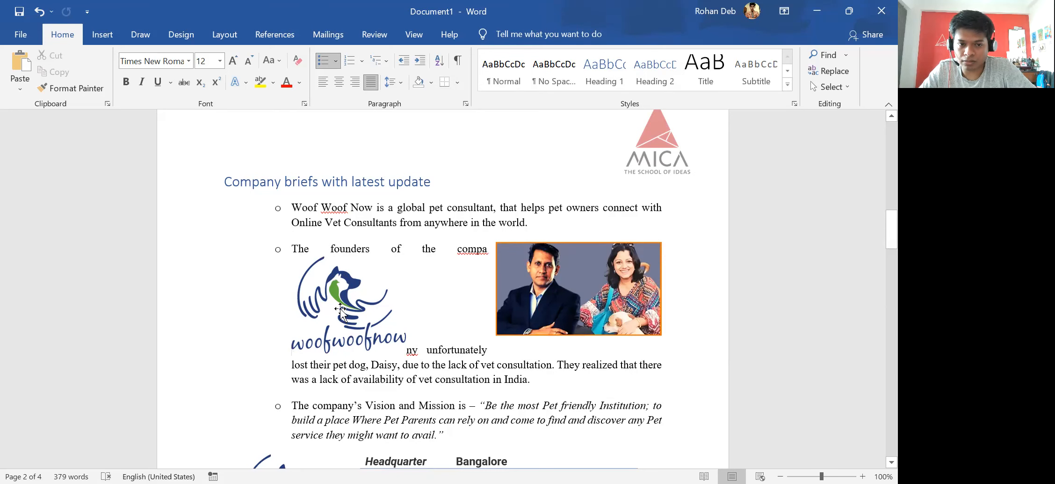
left_click(340, 309)
left_click(424, 268)
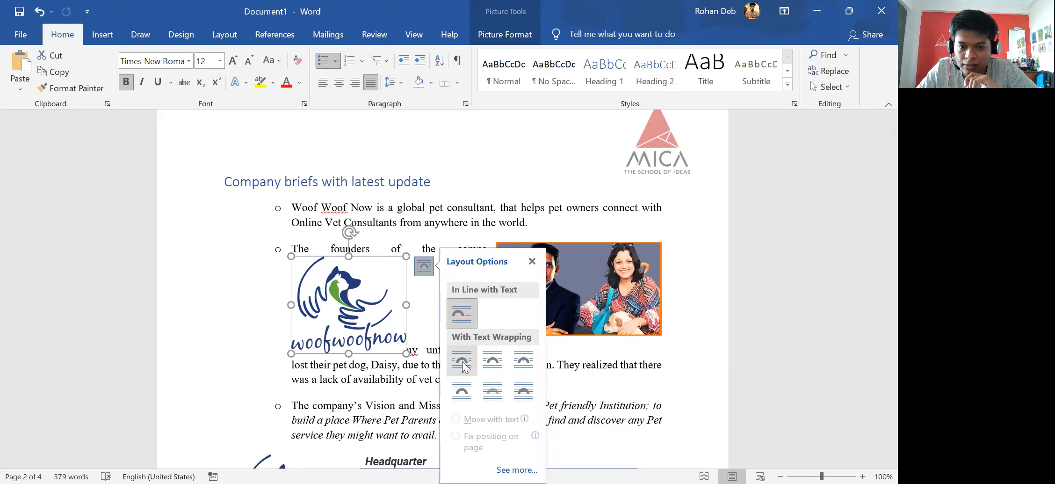
Try Through and then Tight wrapping on the logo, moving it to the paragraph's left edge.
left_click(528, 370)
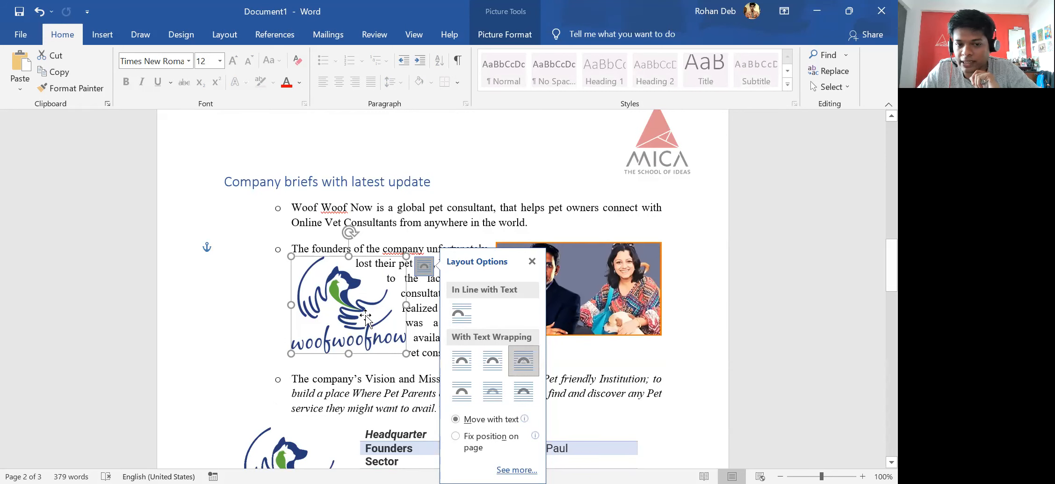
left_click_drag(366, 318, 383, 342)
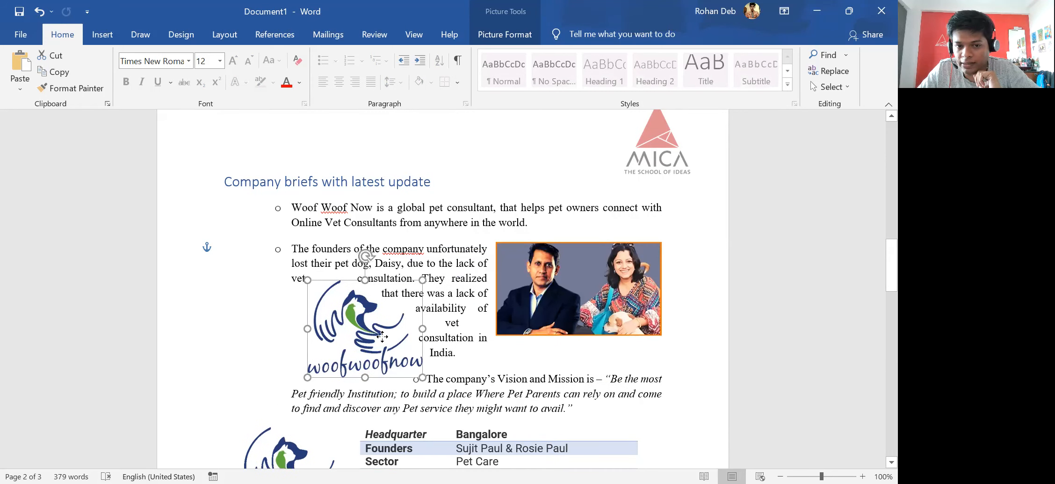
left_click(441, 290)
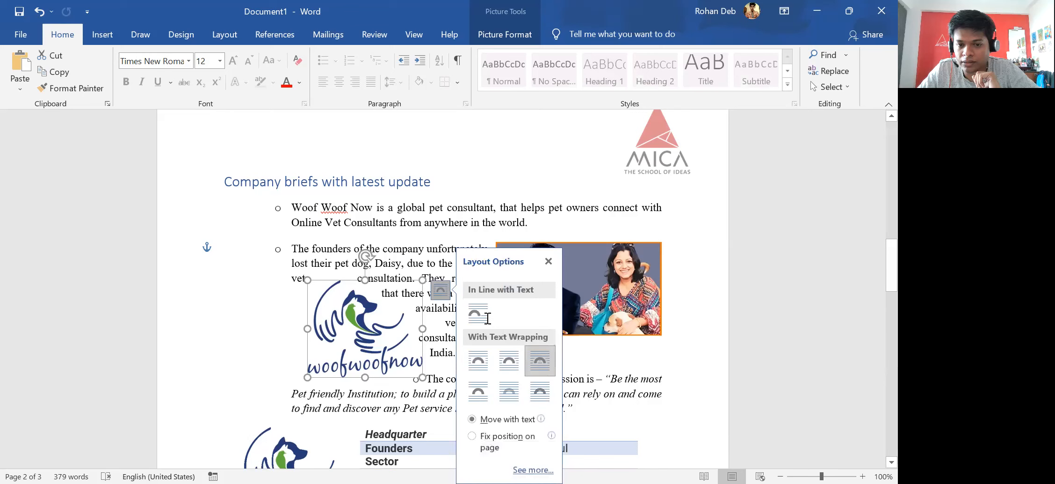
left_click(509, 360)
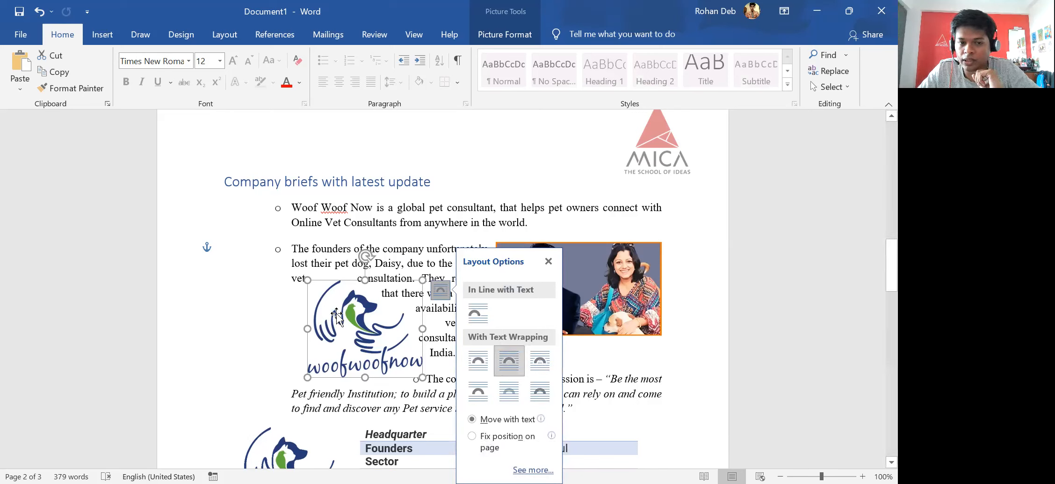
left_click_drag(337, 315, 327, 294)
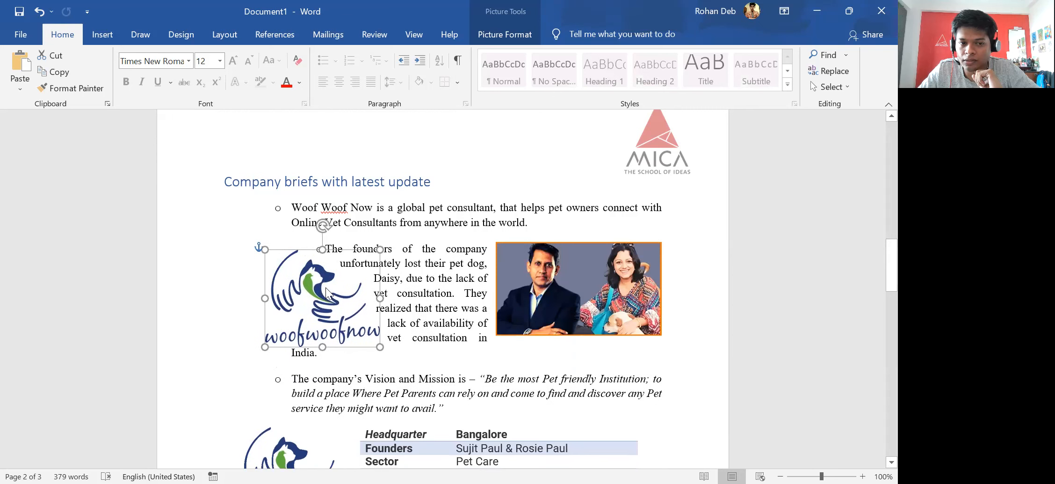
Set the logo to Behind Text so the founders paragraph runs over it.
left_click(397, 259)
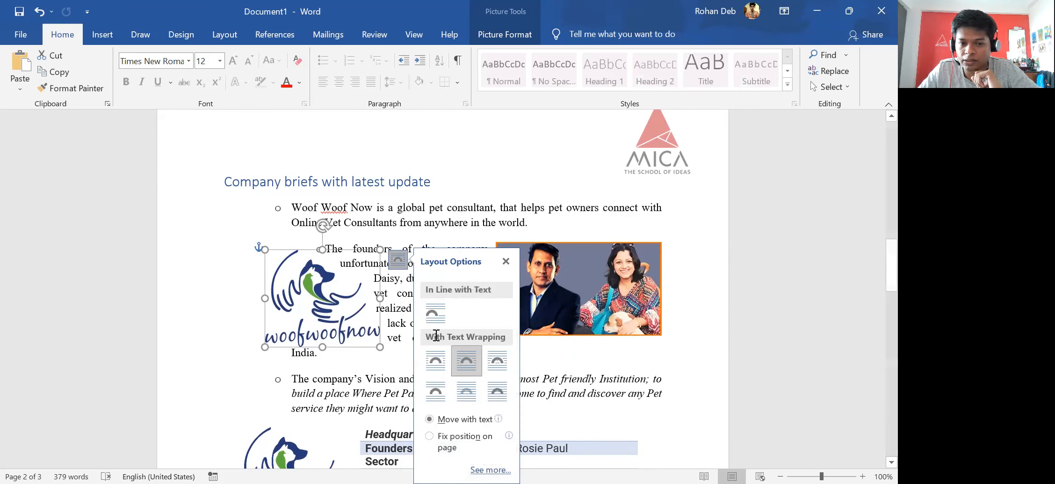
left_click(468, 391)
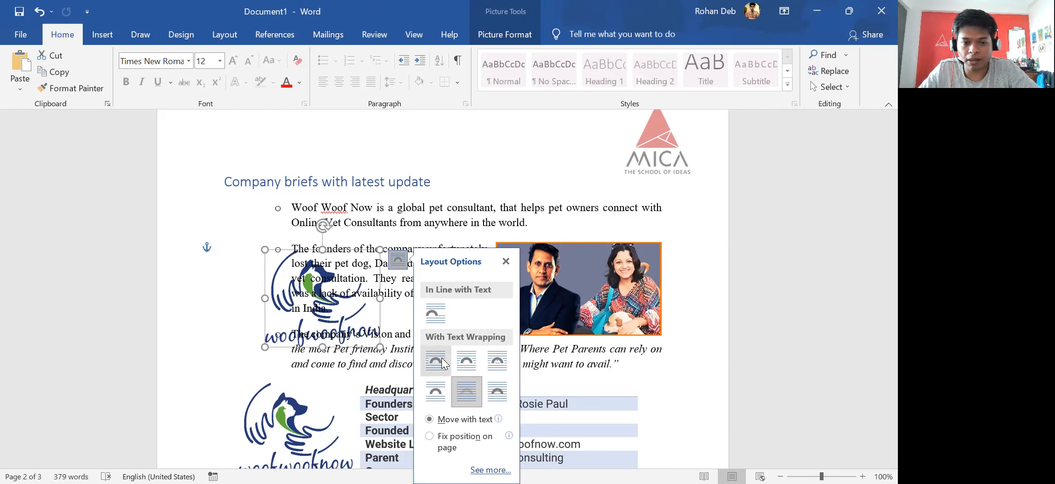
left_click(299, 286)
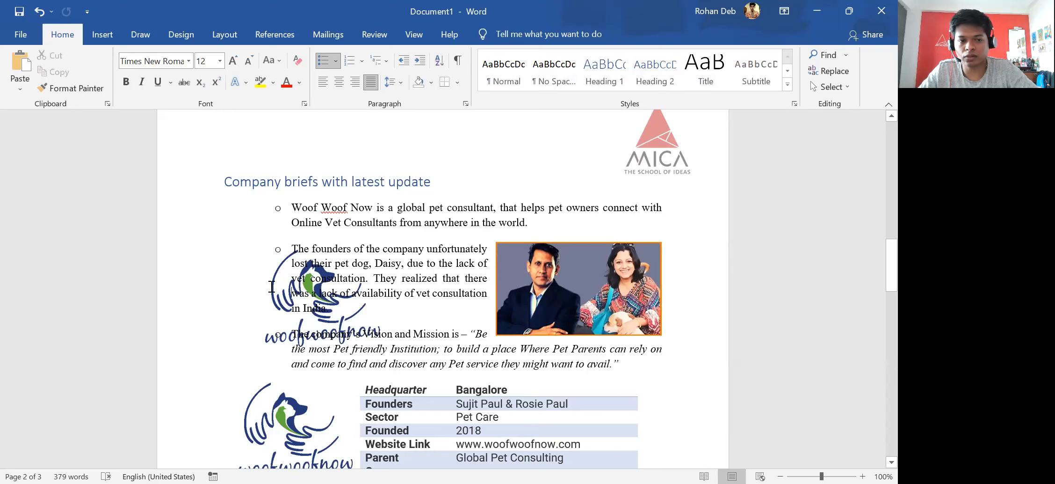
double_click(319, 306)
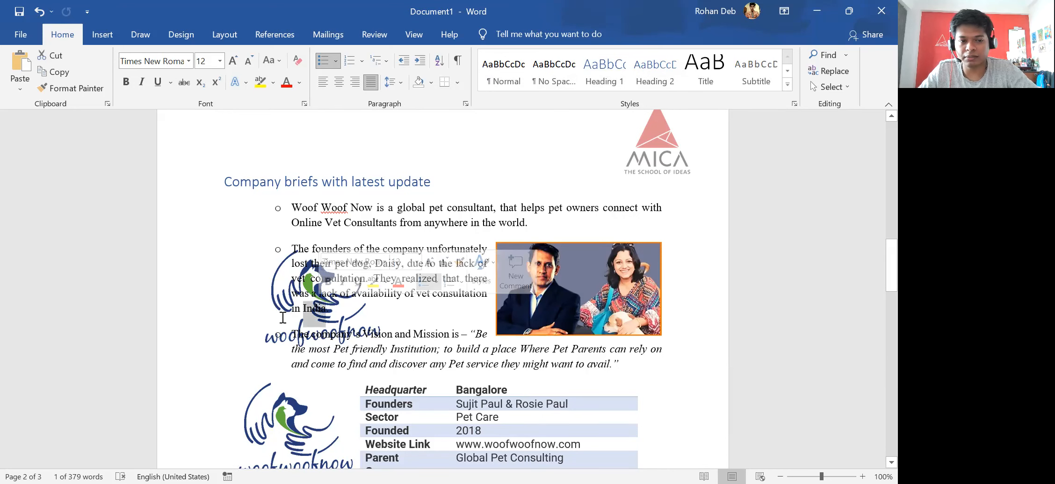
left_click(280, 283)
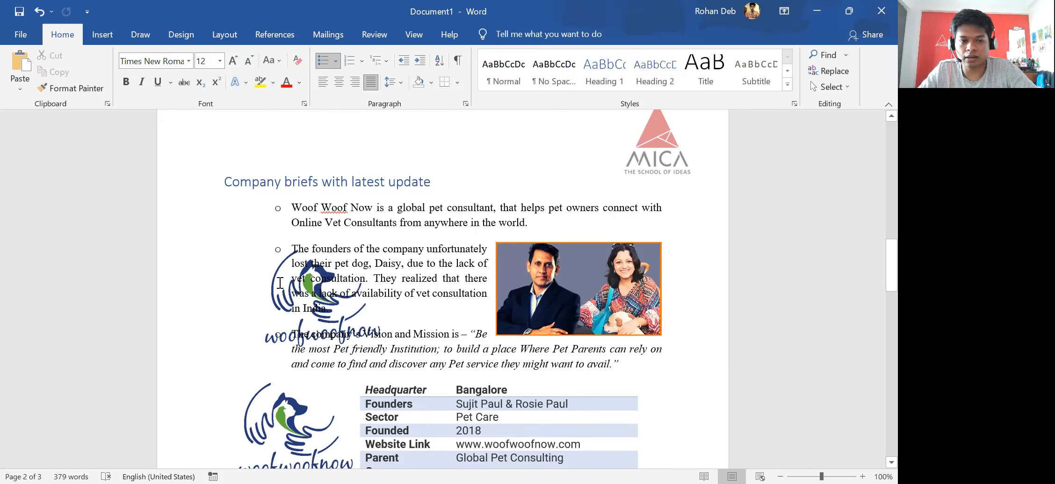
Undo the wrap change and delete the extra logo from the founders paragraph.
key("ctrl+z")
left_click_drag(299, 287, 352, 315)
key("Delete")
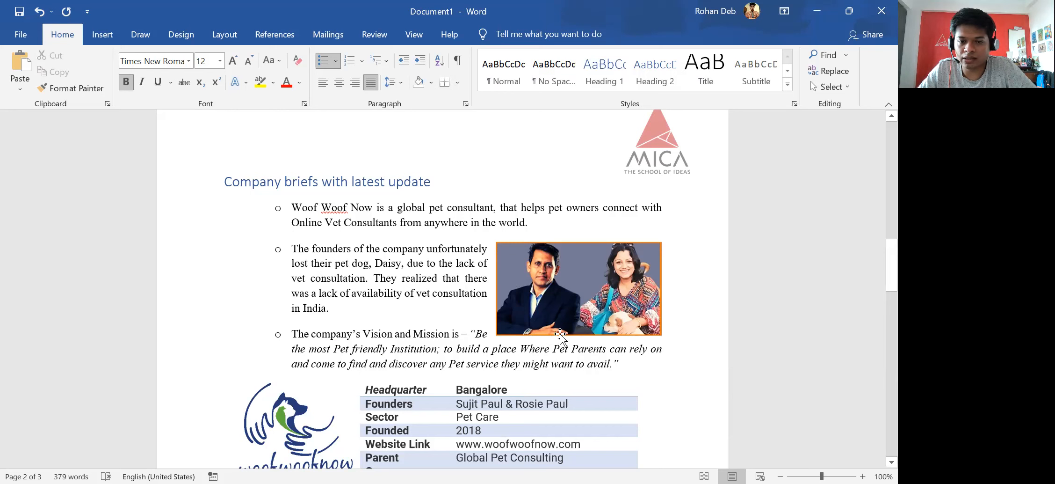
Shrink the founders' photo to about 1.19" by 2.11" and align it with the paragraph.
left_click_drag(590, 295, 591, 267)
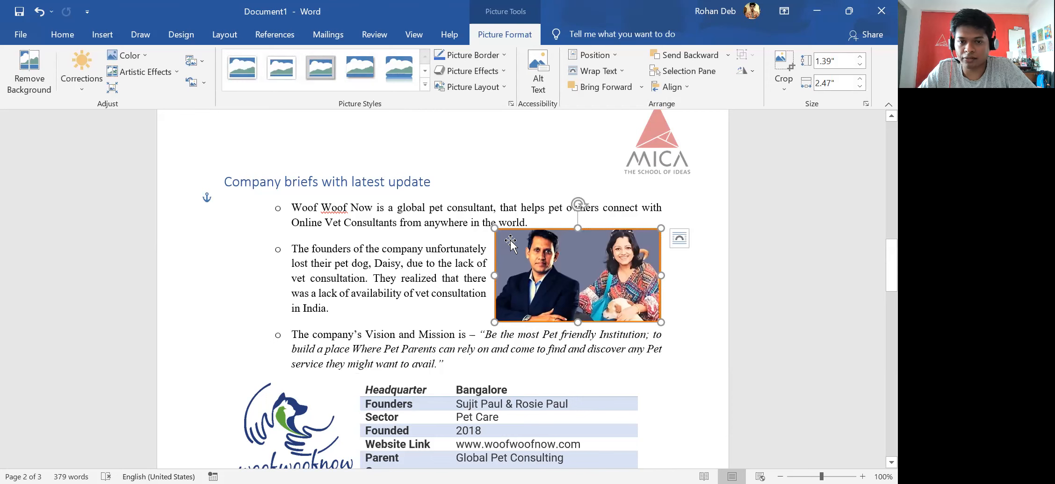
left_click_drag(497, 230, 519, 241)
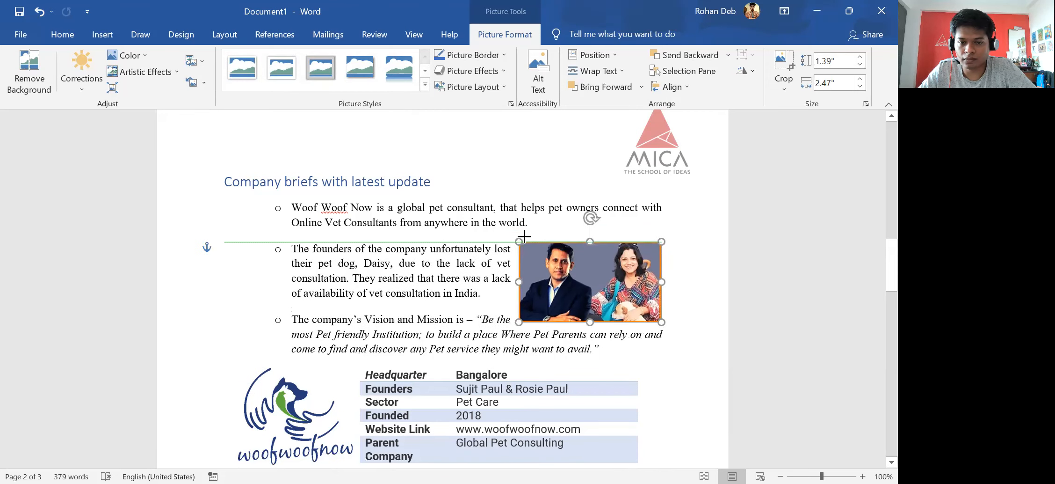
left_click_drag(594, 274, 596, 272)
left_click(738, 342)
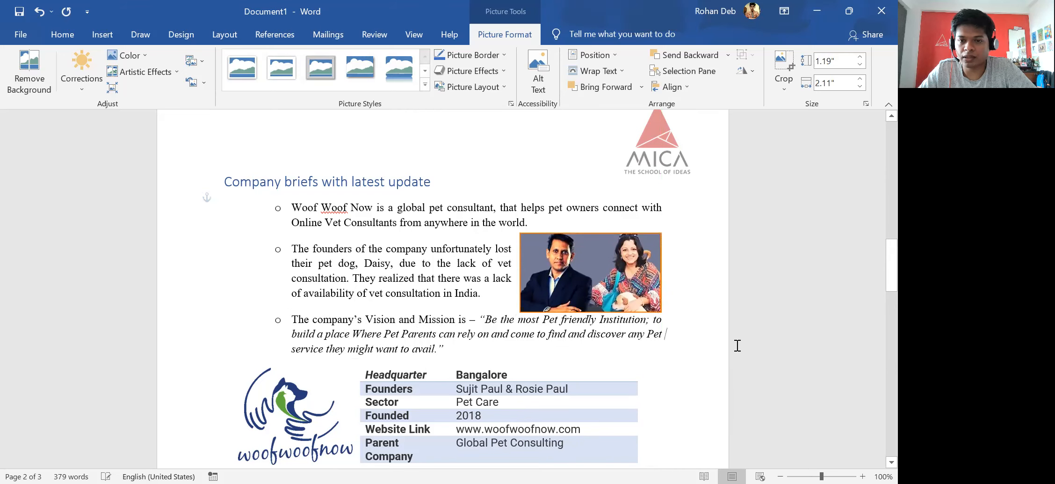
Review pages 1–3 at 40% zoom with the cursor at the Customer Segments heading.
scroll(412, 325, "down", 3)
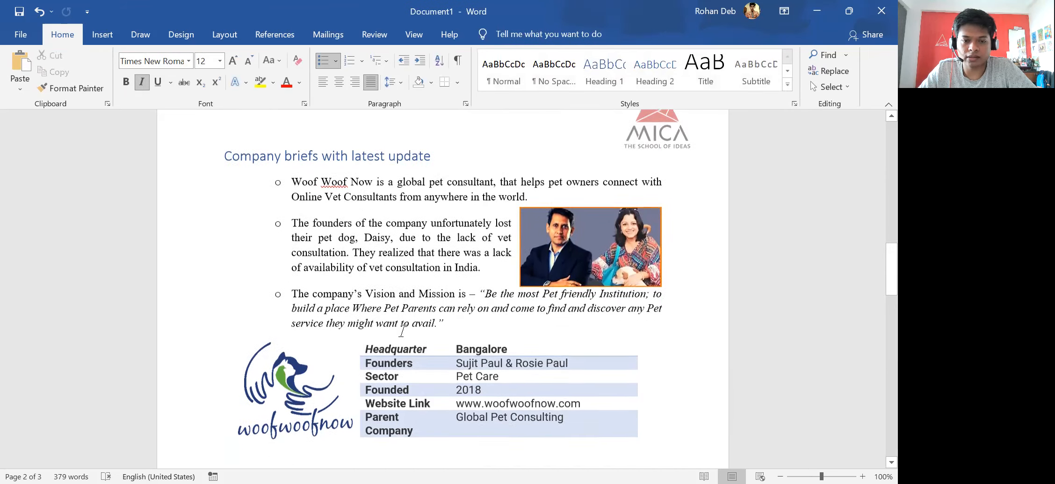
scroll(381, 344, "up", 6)
scroll(366, 350, "up", 10)
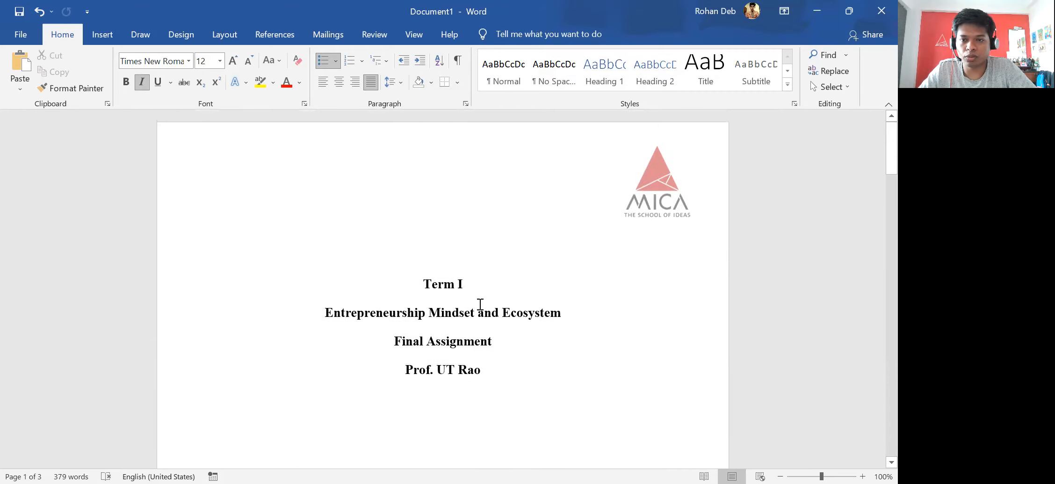
scroll(482, 300, "down", 10)
scroll(450, 333, "down", 3)
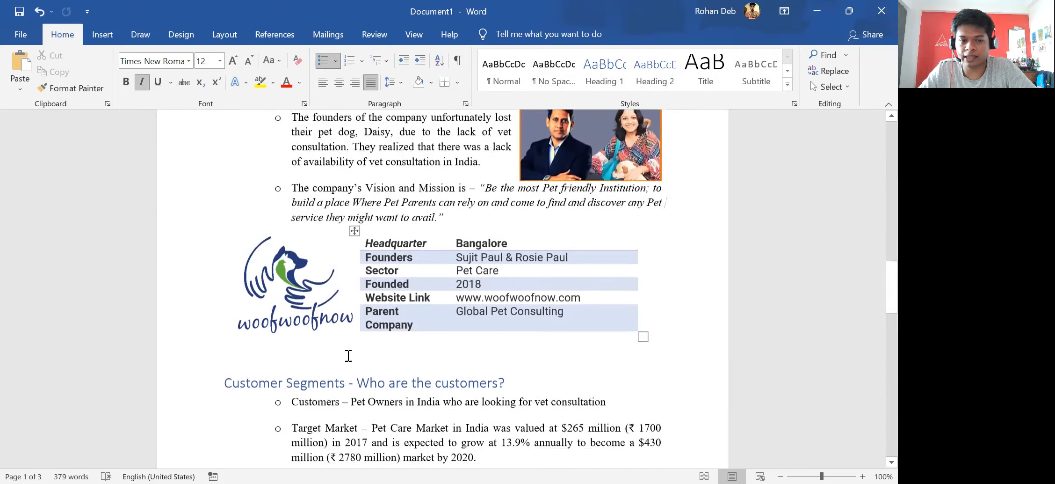
scroll(365, 338, "up", 3)
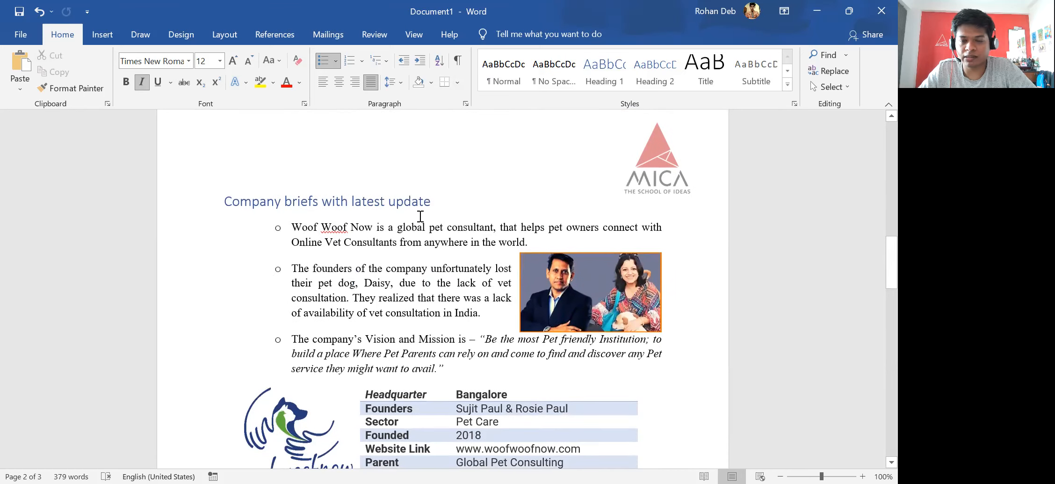
scroll(421, 216, "down", 3)
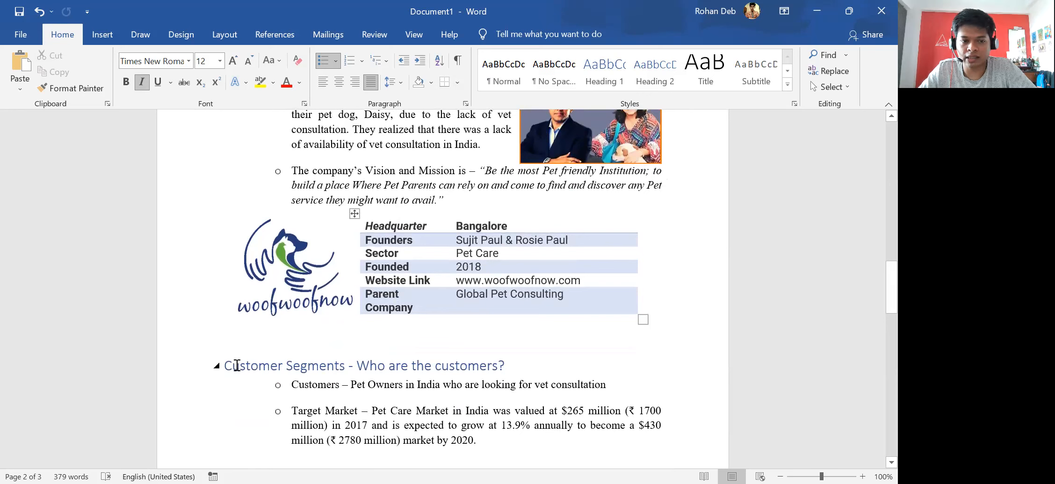
left_click(224, 366)
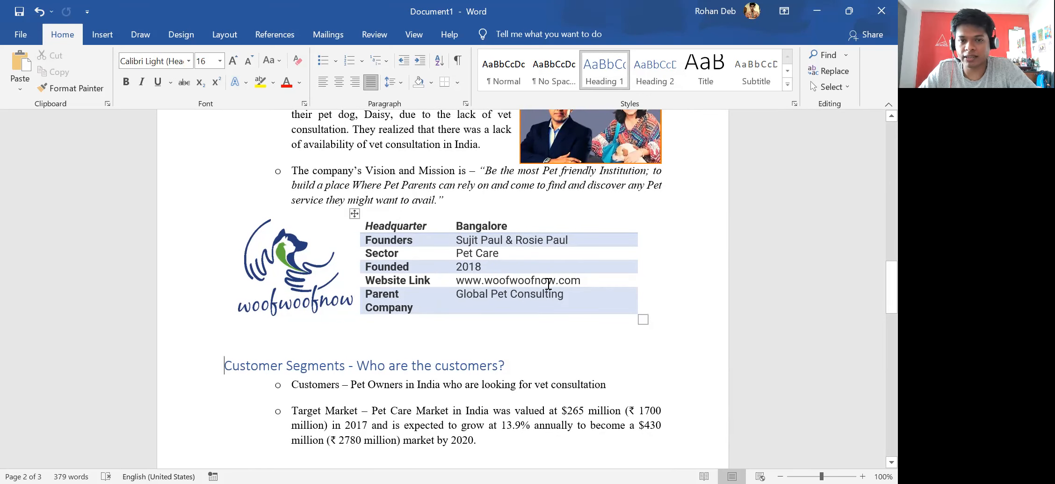
scroll(548, 283, "down", 5, "ctrl")
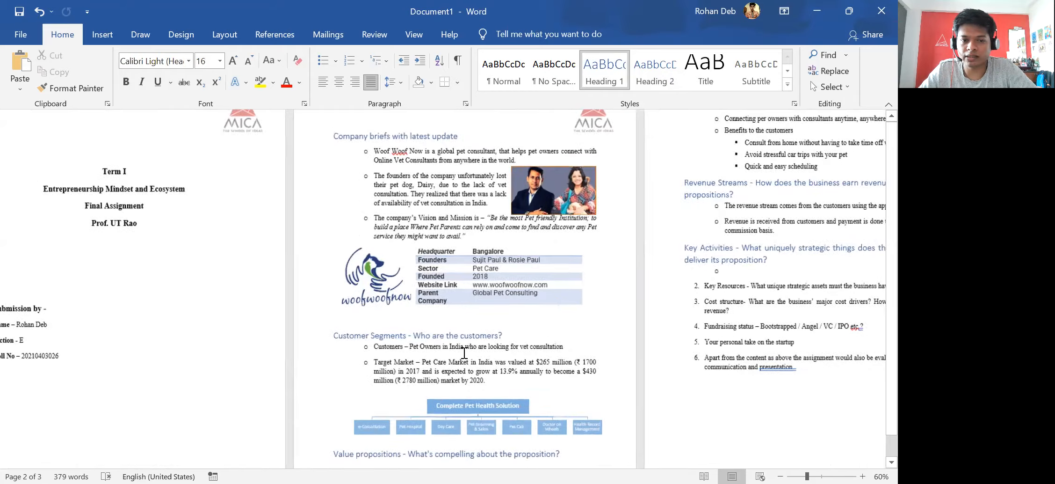
scroll(463, 355, "up", 1, "ctrl")
scroll(507, 328, "down", 4)
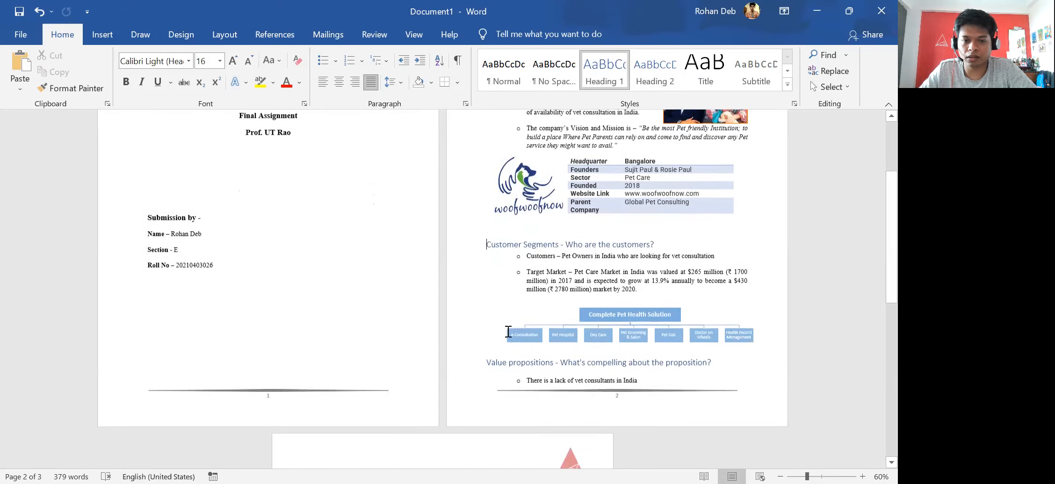
scroll(514, 322, "up", 2)
scroll(537, 319, "down", 3, "ctrl")
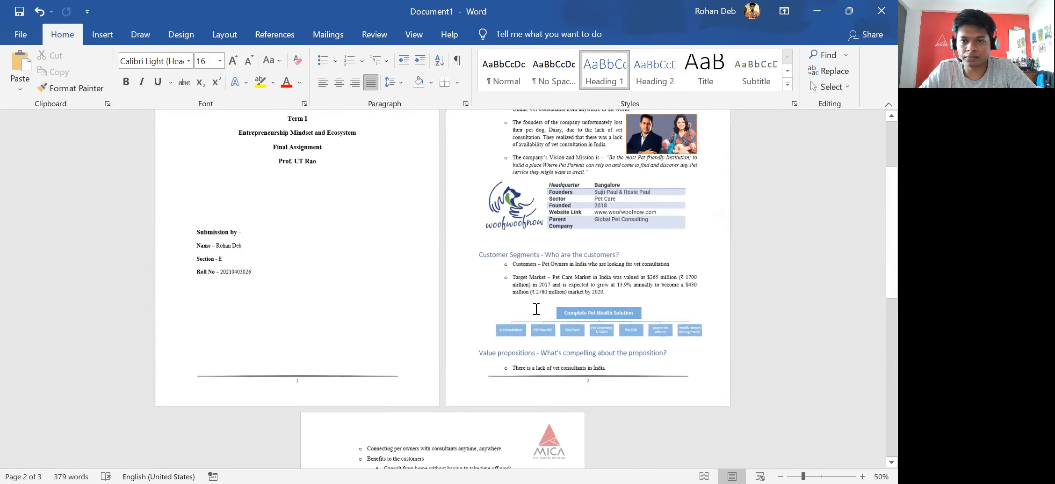
scroll(422, 321, "up", 1, "ctrl")
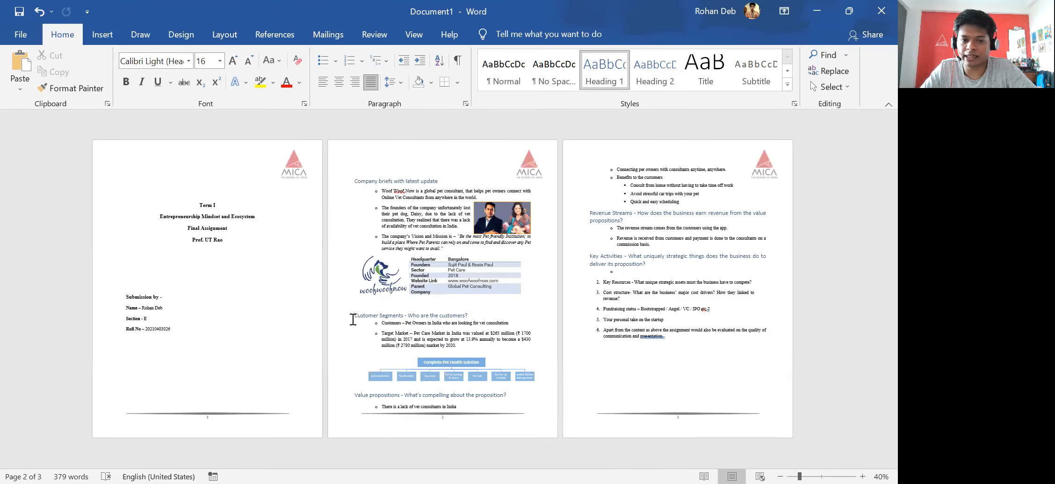
Add and then remove a line break and the test text 'adjakadjla' before Customer Segments.
left_click(354, 315)
key("Return")
key("Return")
key("Return")
key("Return")
key("Return")
key("Return")
key("Return")
key("Return")
key("Return")
key("Return")
key("Return")
key("Return")
key("Return")
key("Return")
key("Return")
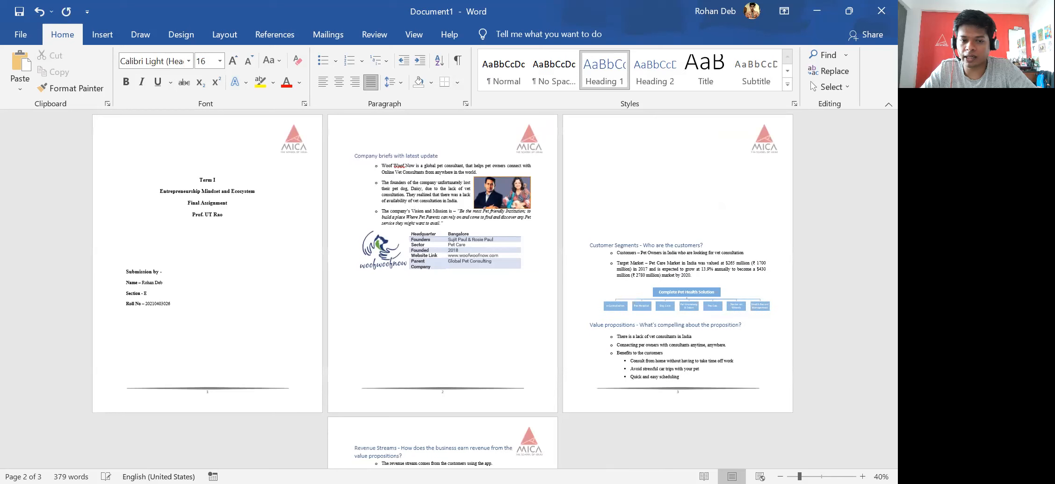
key("BackSpace")
key("BackSpace")
key("BackSpace")
key("BackSpace")
key("BackSpace")
key("BackSpace")
key("BackSpace")
key("BackSpace")
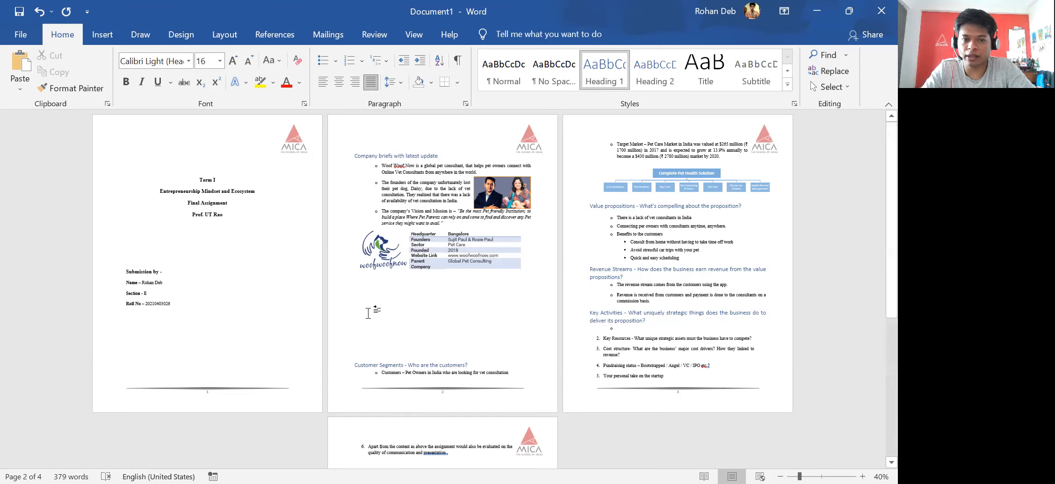
type("adjakadjla")
key("Return")
key("BackSpace")
key("BackSpace")
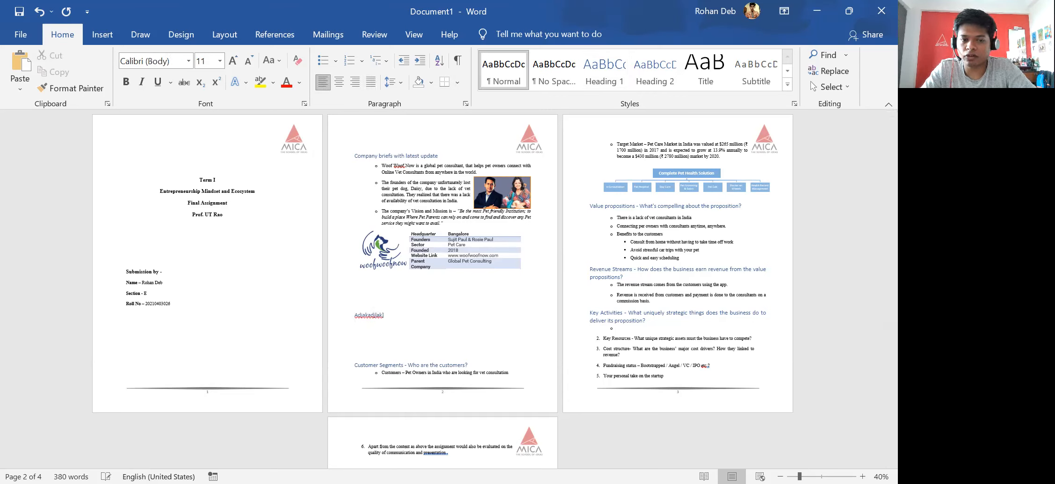
key("BackSpace")
key("BackSpace")
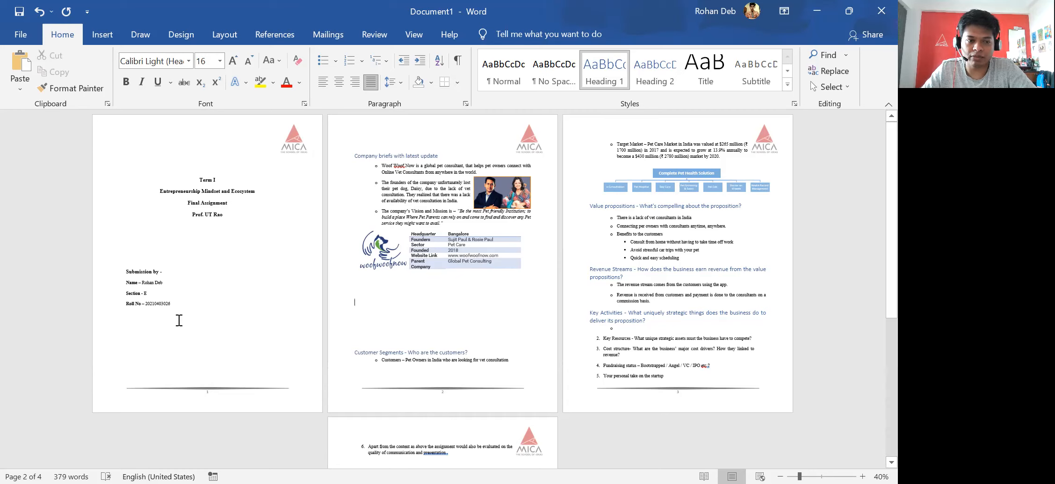
Delete the test letters and empty lines so Company briefs follows the submission details.
key("ctrl+Home")
type("dajk")
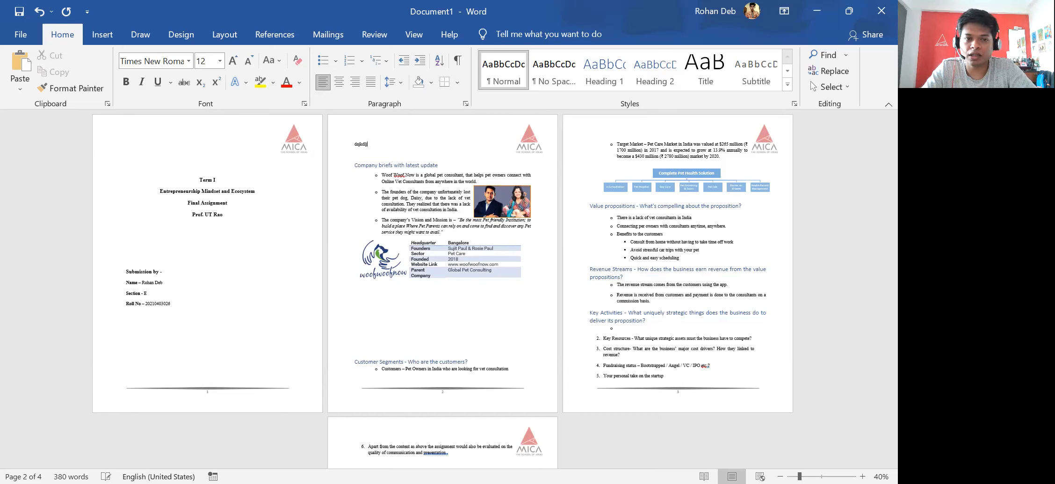
key("BackSpace")
key("BackSpace")
key("BackSpace")
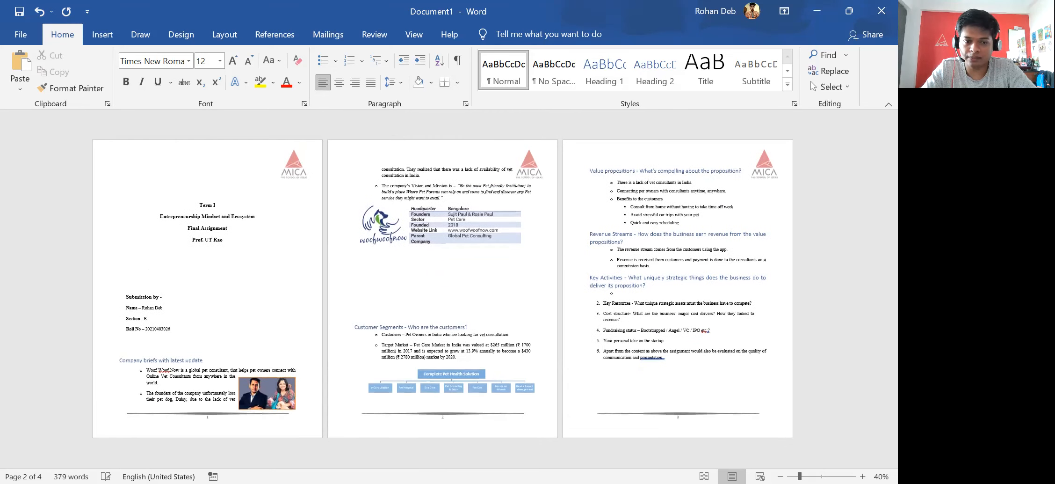
key("BackSpace")
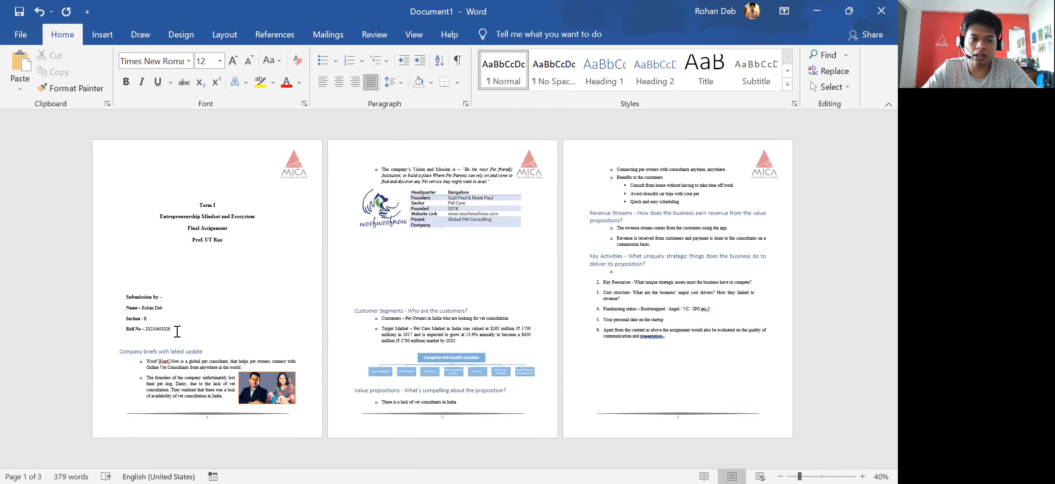
Insert a page break before the Company briefs heading so it starts on page 2.
scroll(406, 285, "up", 9, "ctrl")
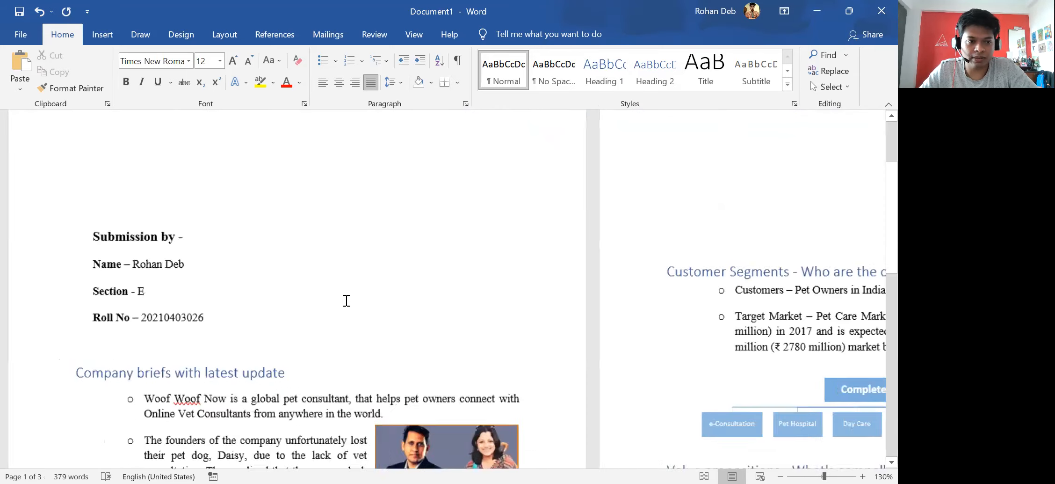
scroll(160, 307, "down", 3)
left_click(157, 292)
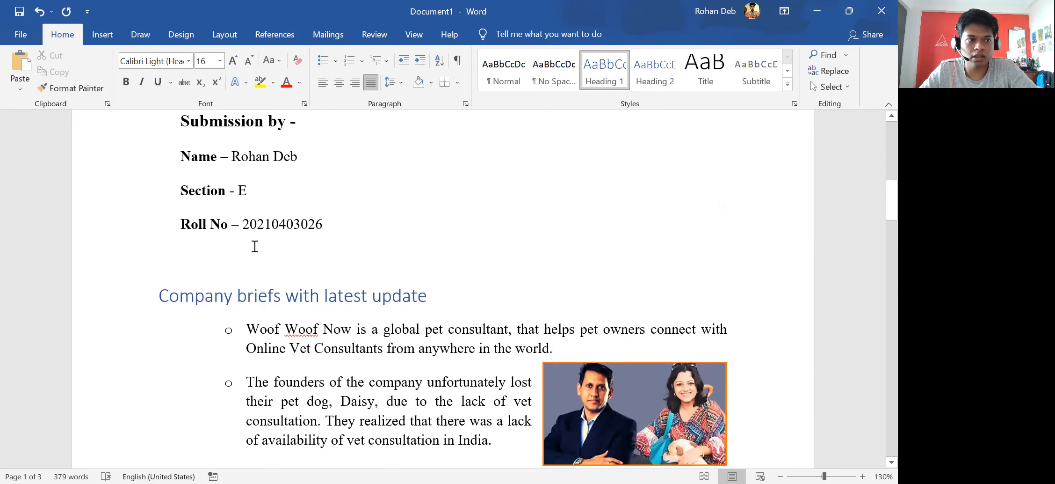
left_click(102, 34)
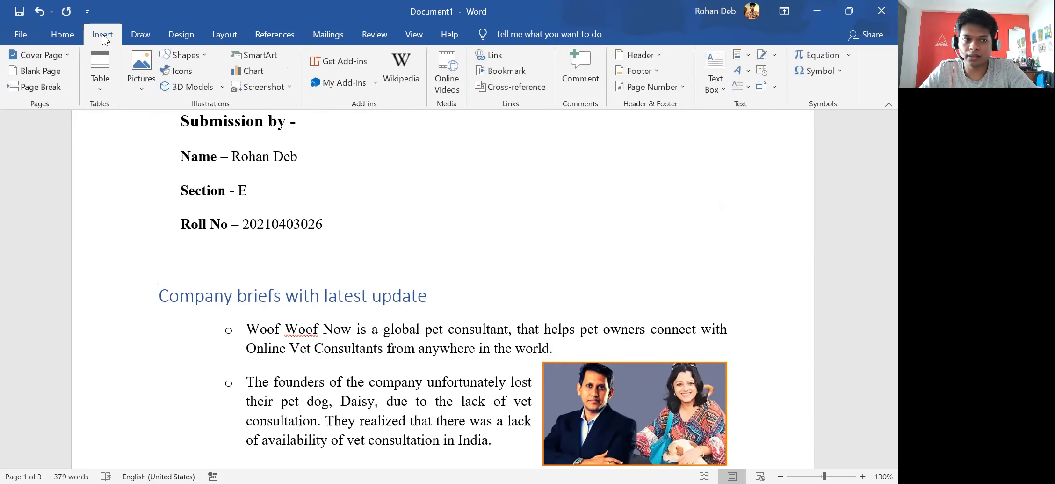
left_click(22, 87)
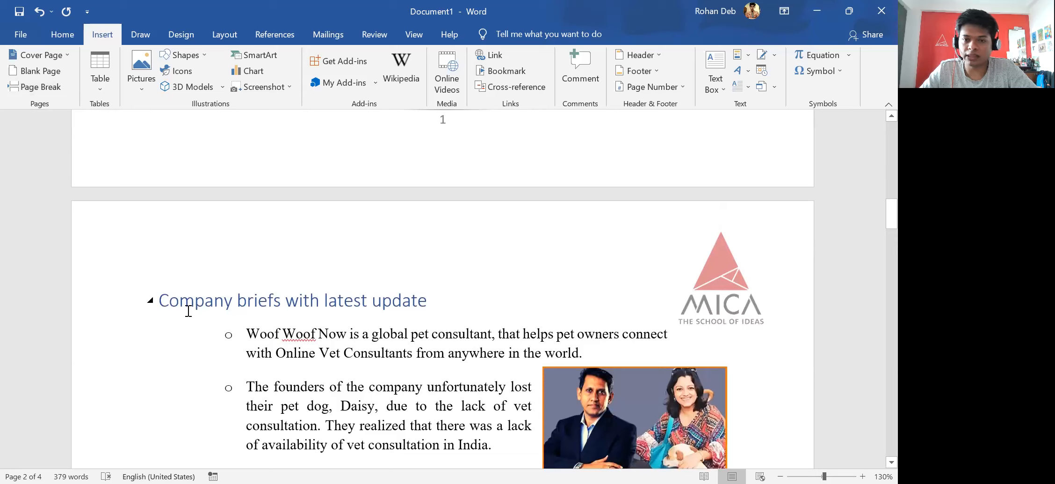
scroll(332, 262, "up", 8)
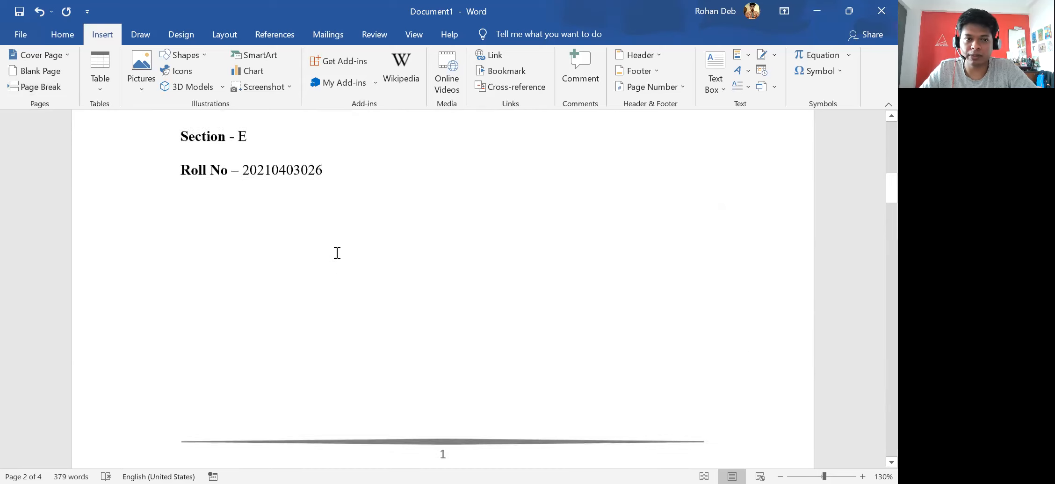
scroll(344, 346, "down", 1)
left_click(348, 311)
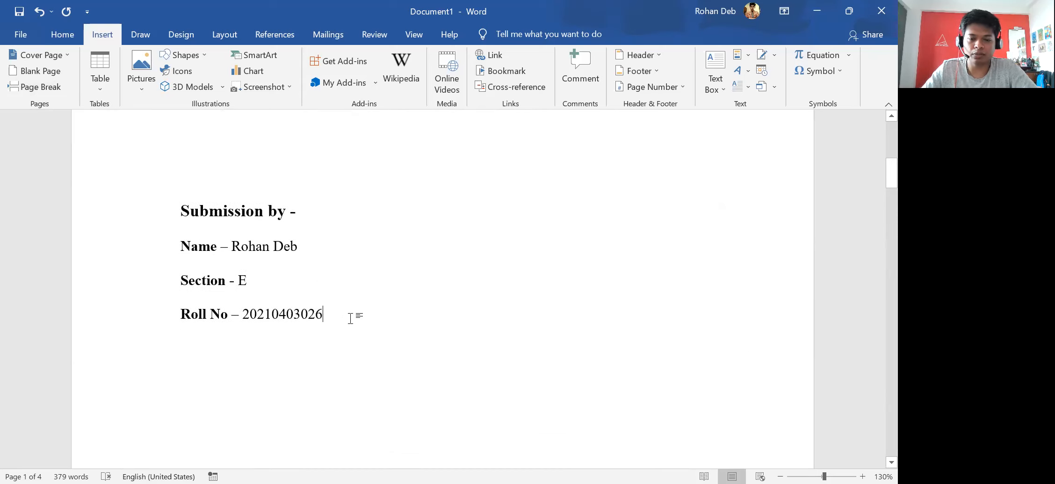
key("Return")
key("Return")
type("M")
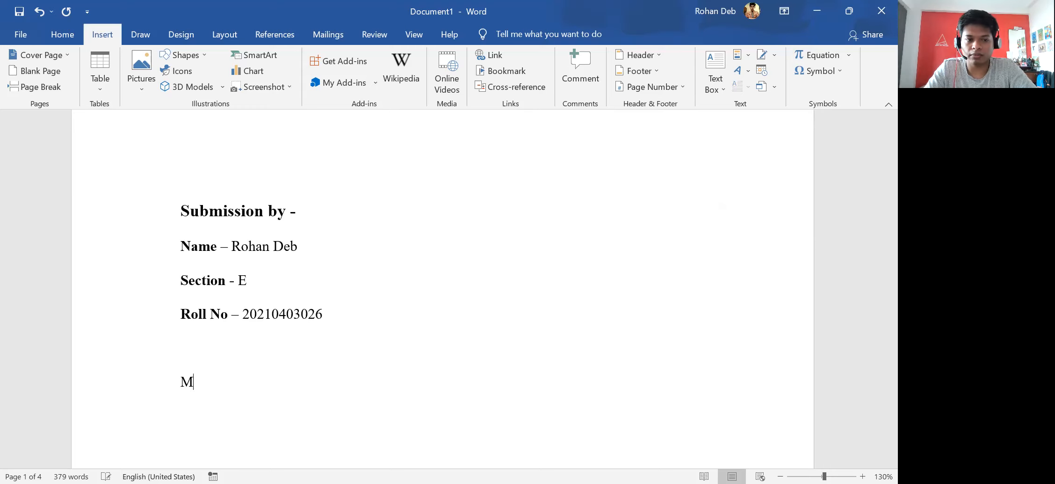
type("ICA alkdalda")
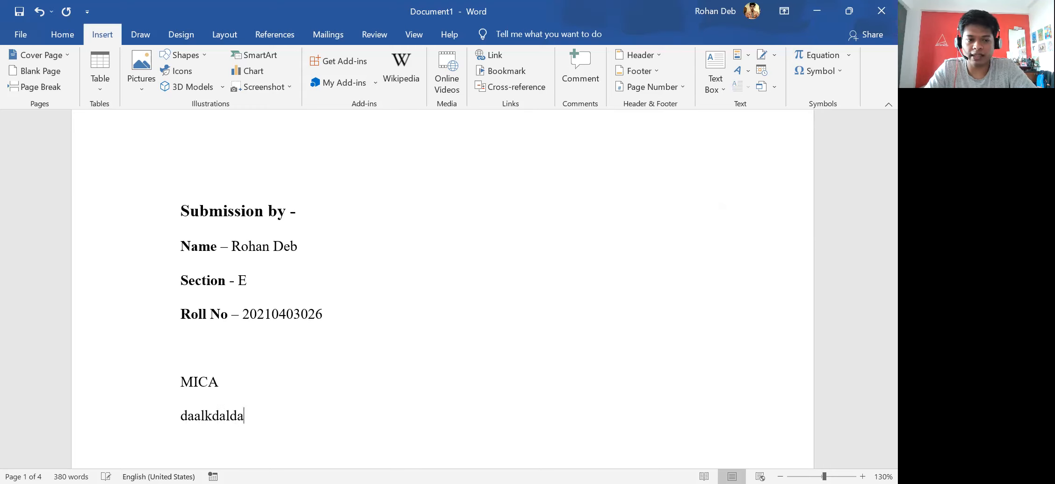
key("Return")
type("\\")
key("Return")
type("dajkdakdlajljdsa")
scroll(346, 318, "down", 8)
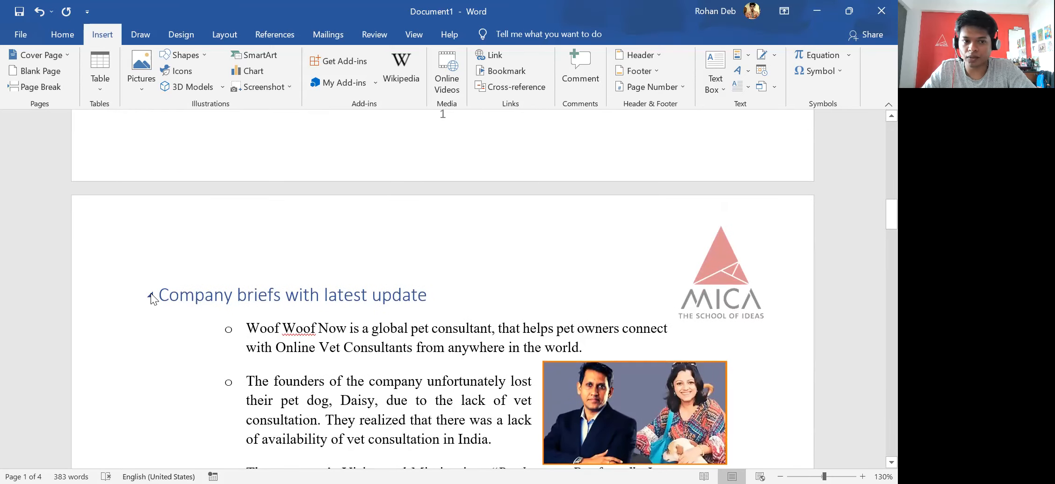
scroll(208, 289, "up", 8)
type("jdaljdajdlkajdlakd")
key("Return")
type("d")
key("Return")
type("ad")
key("Return")
type("ad")
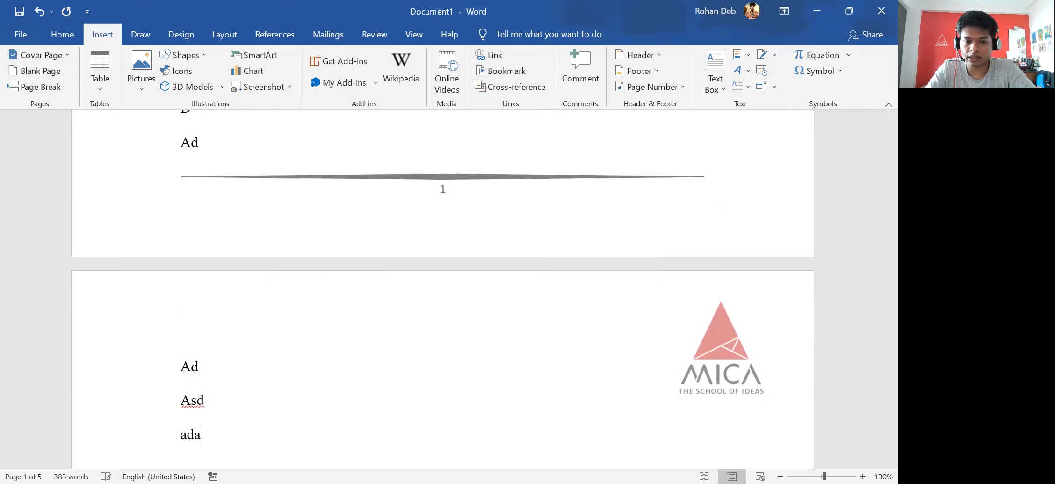
scroll(243, 268, "down", 15)
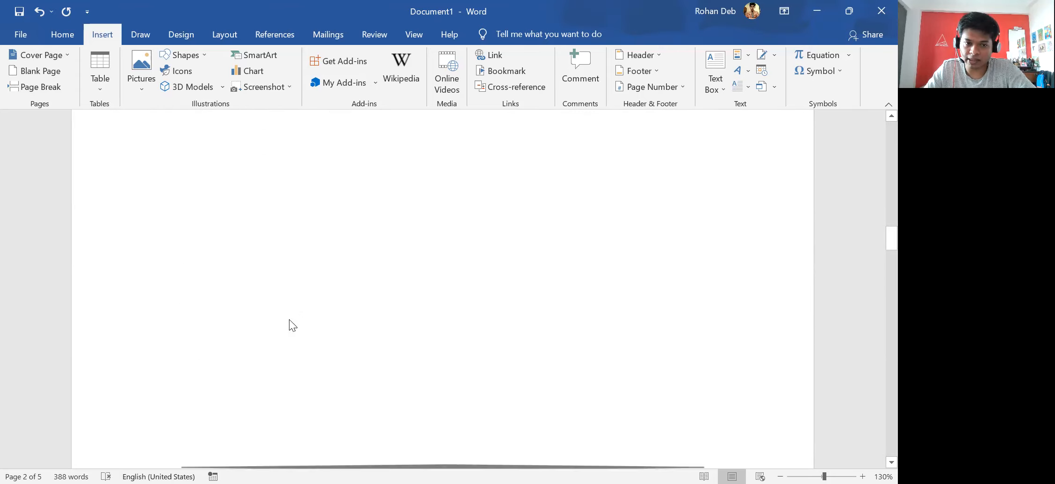
scroll(280, 320, "down", 3)
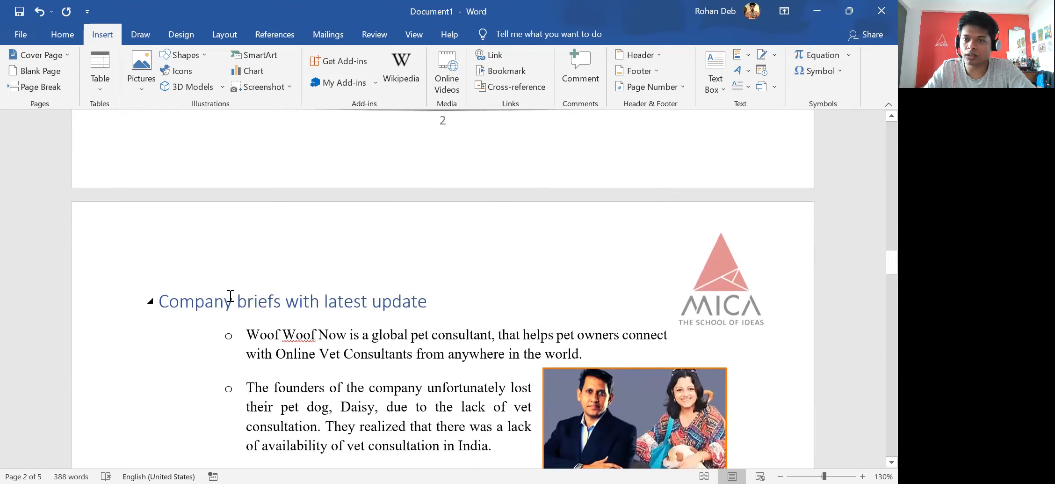
key("ctrl+z")
scroll(225, 296, "up", 10)
scroll(174, 314, "down", 2)
left_click_drag(175, 320, 207, 228)
key("Delete")
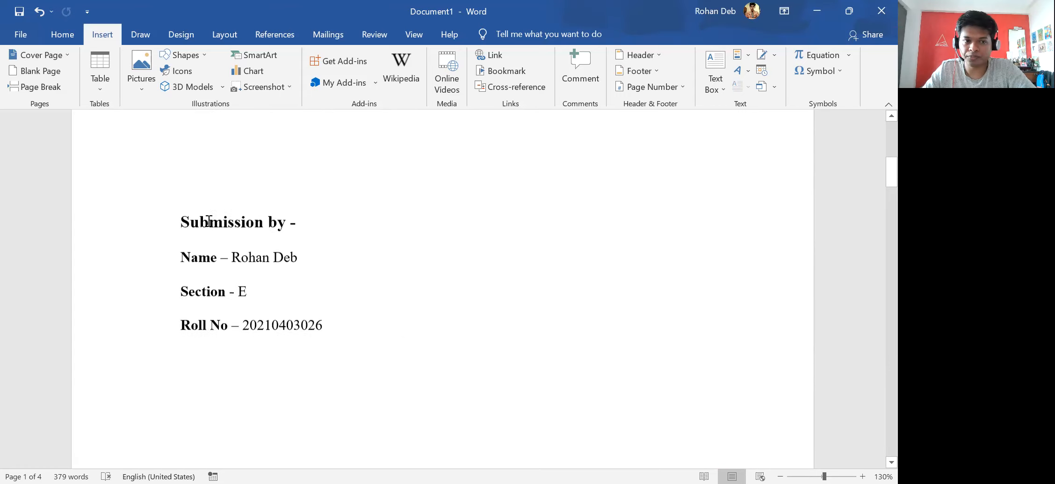
Insert page breaks before the Customer Segments and Value propositions headings, moving Value propositions to page 4.
scroll(236, 248, "down", 5)
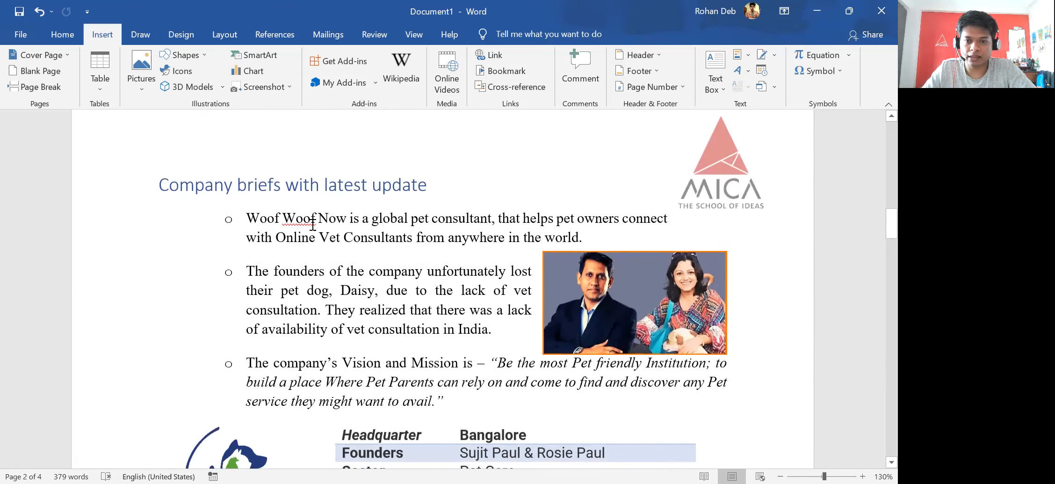
scroll(367, 217, "down", 10)
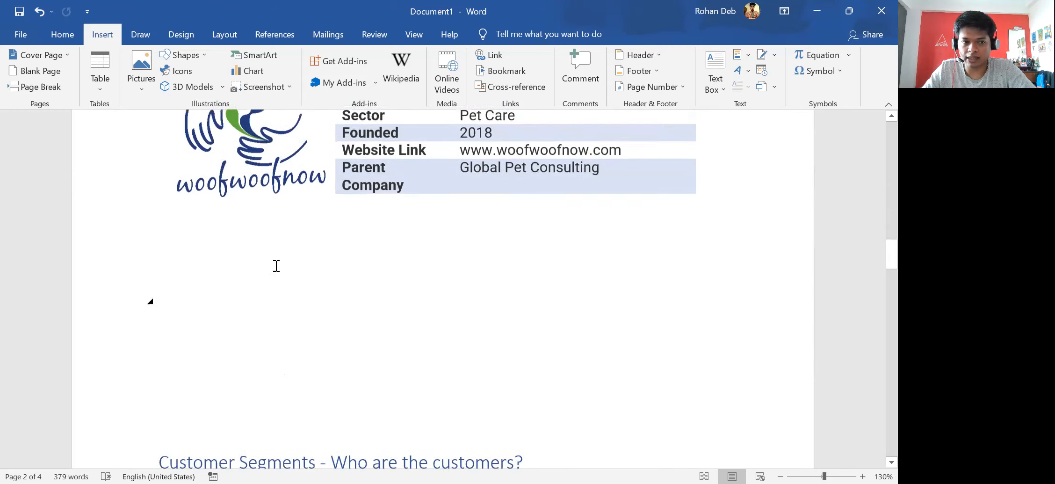
left_click(151, 252)
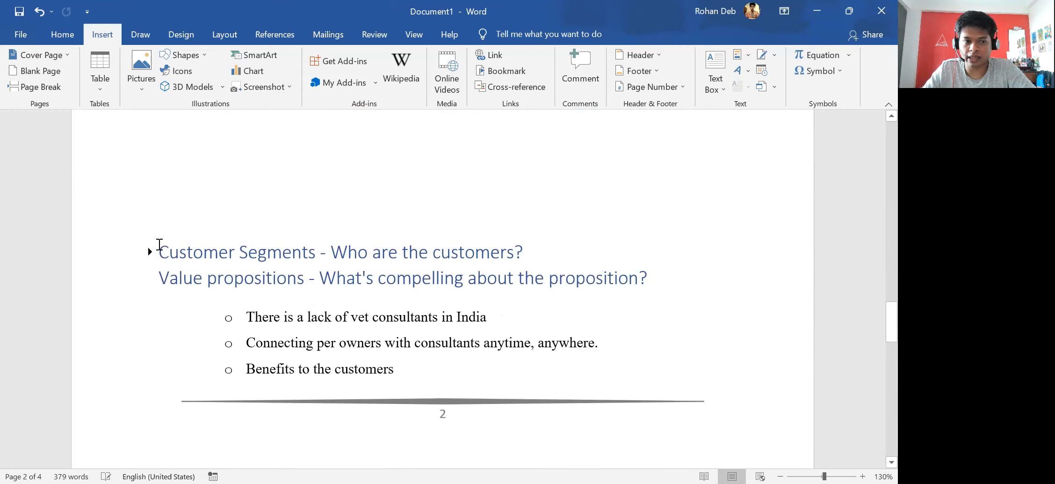
left_click(150, 251)
scroll(161, 250, "down", 3)
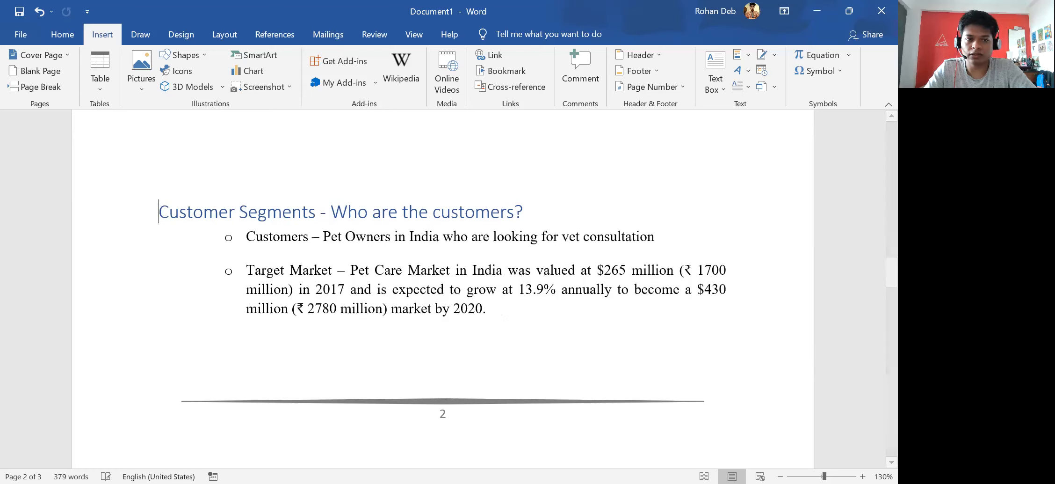
scroll(266, 271, "up", 4)
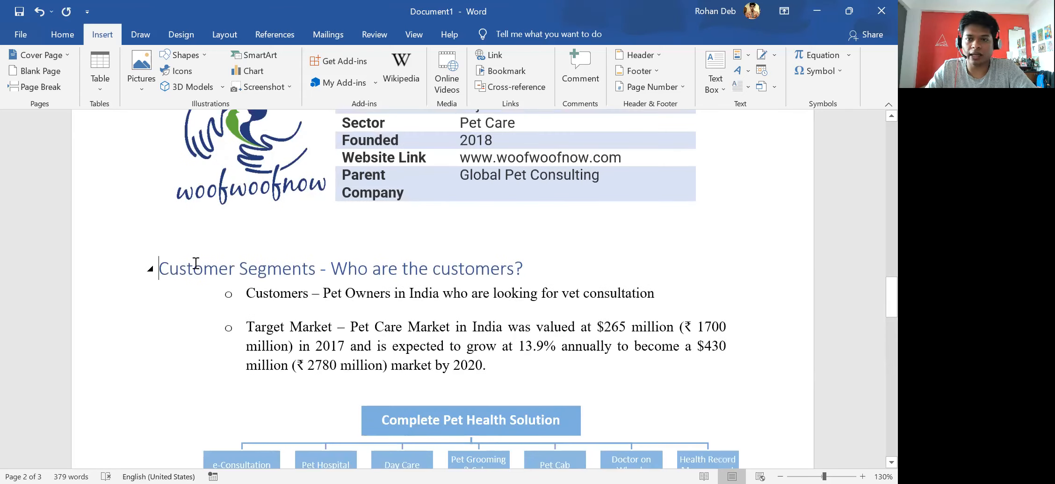
left_click(38, 86)
scroll(176, 414, "down", 8)
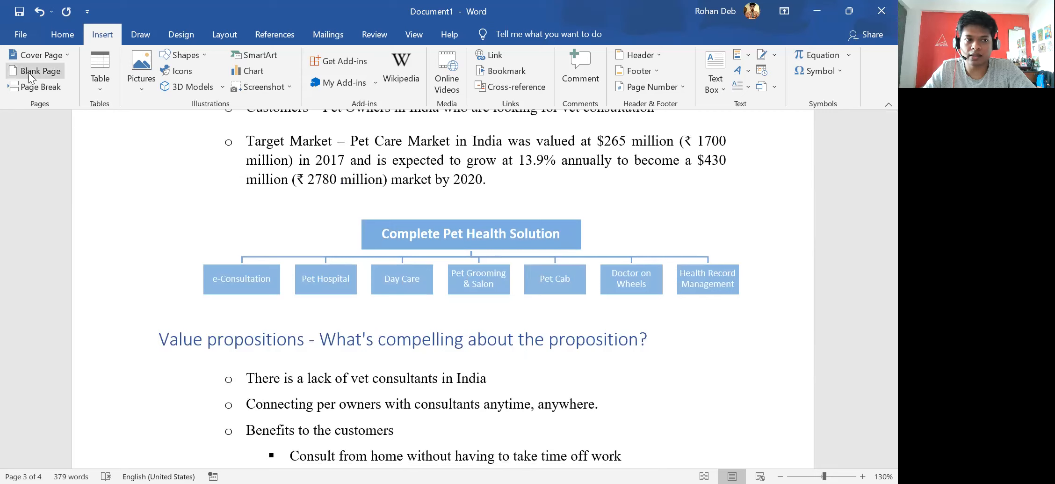
left_click(37, 86)
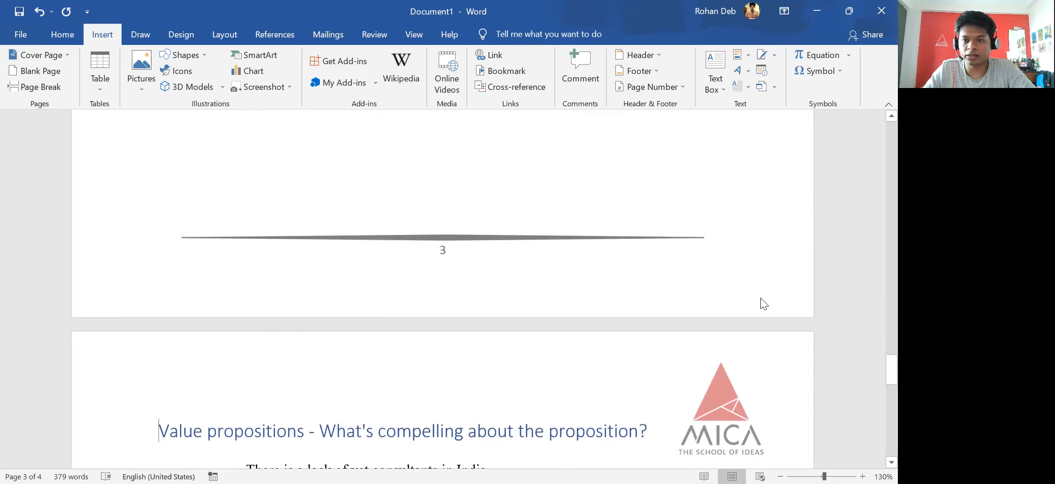
scroll(655, 318, "down", 5, "ctrl")
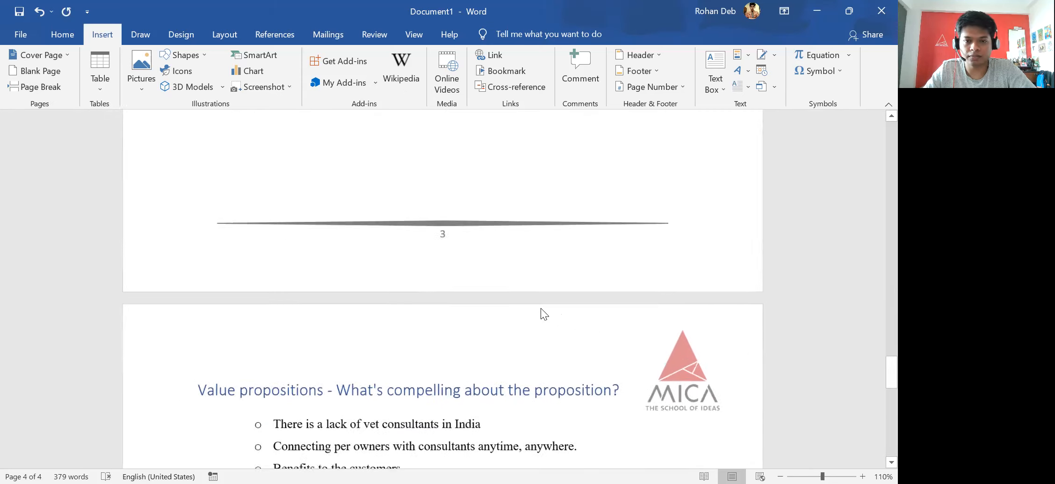
scroll(363, 262, "down", 3, "ctrl")
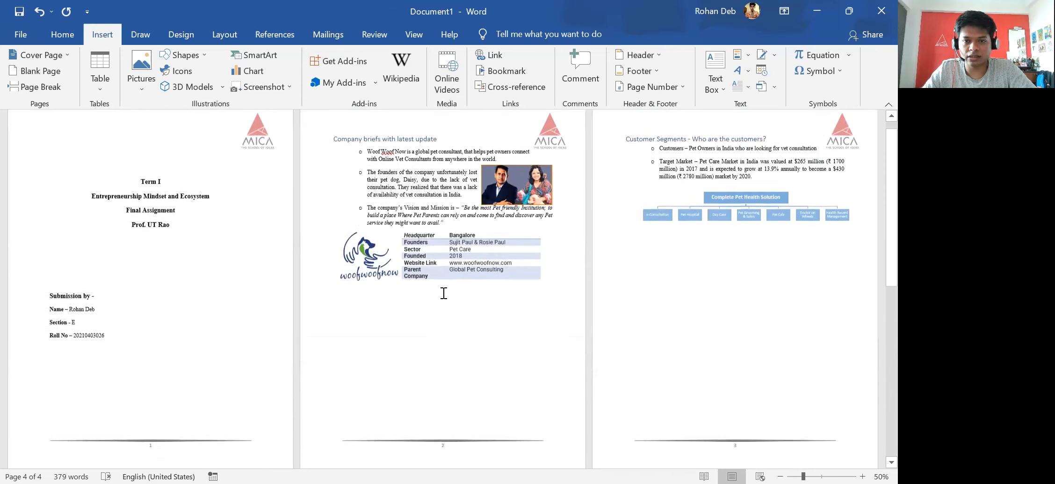
scroll(475, 287, "down", 5)
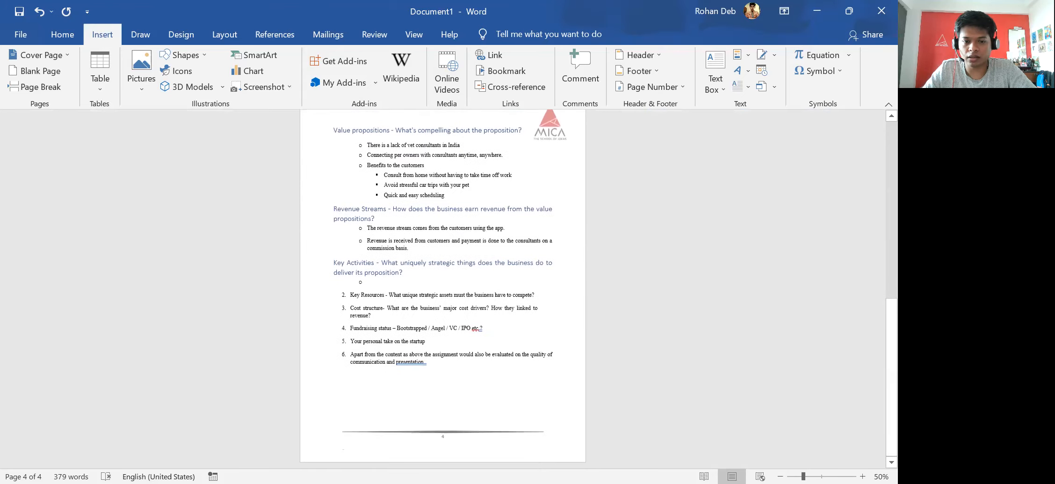
scroll(489, 420, "up", 5)
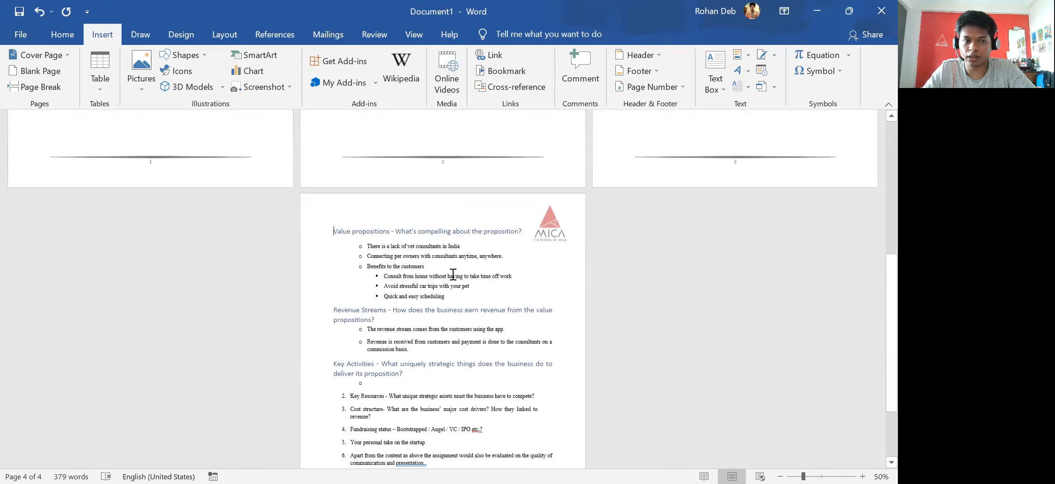
scroll(260, 282, "up", 3)
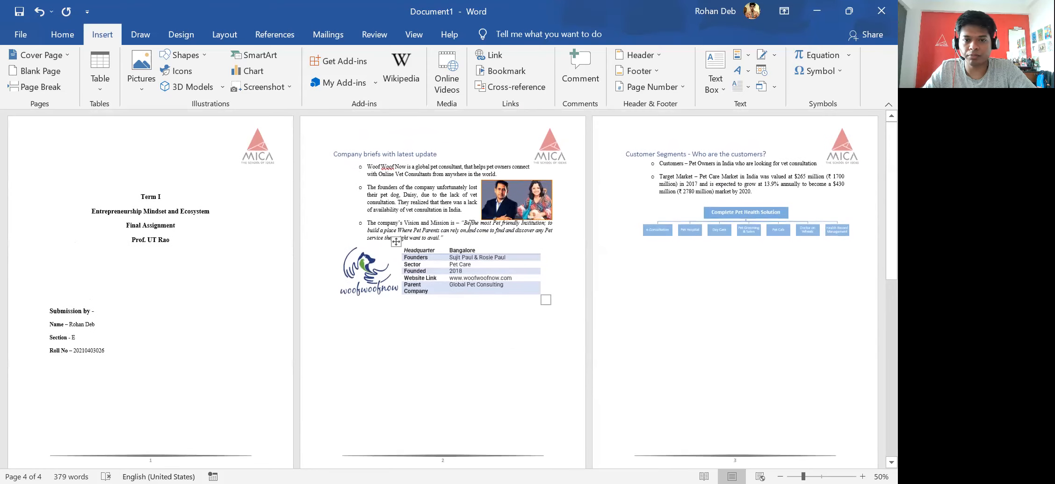